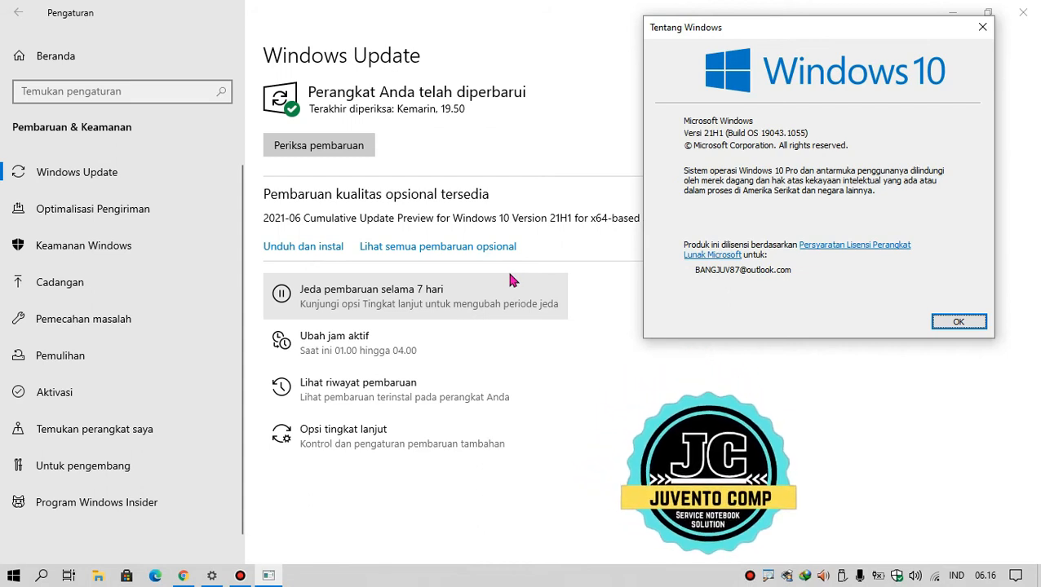
View the Windows Security overview, and close both it and the About Windows dialog.
{"action": "left_click", "coordinate": [898, 576]}
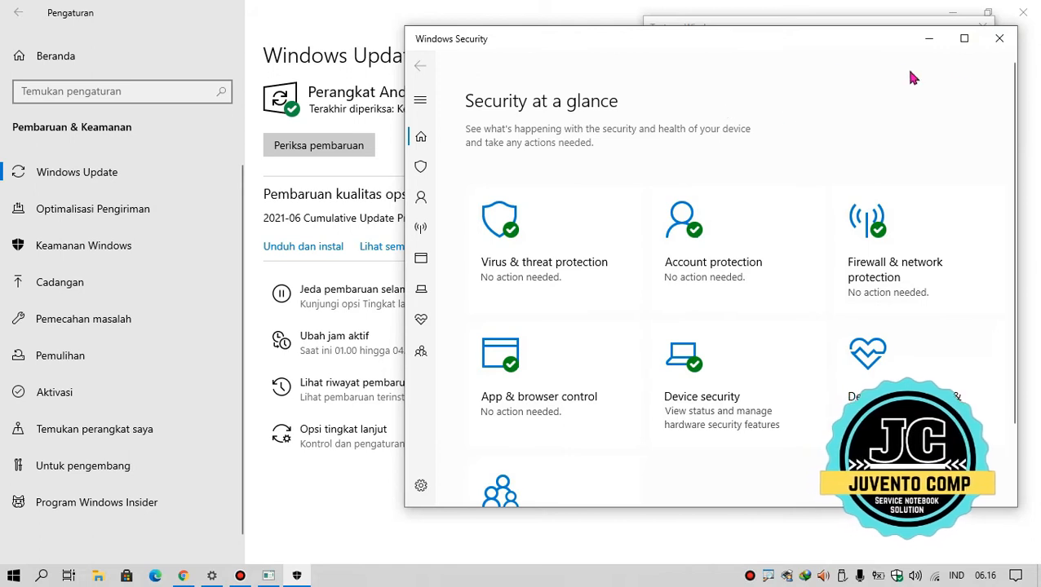
{"action": "left_click", "coordinate": [994, 42]}
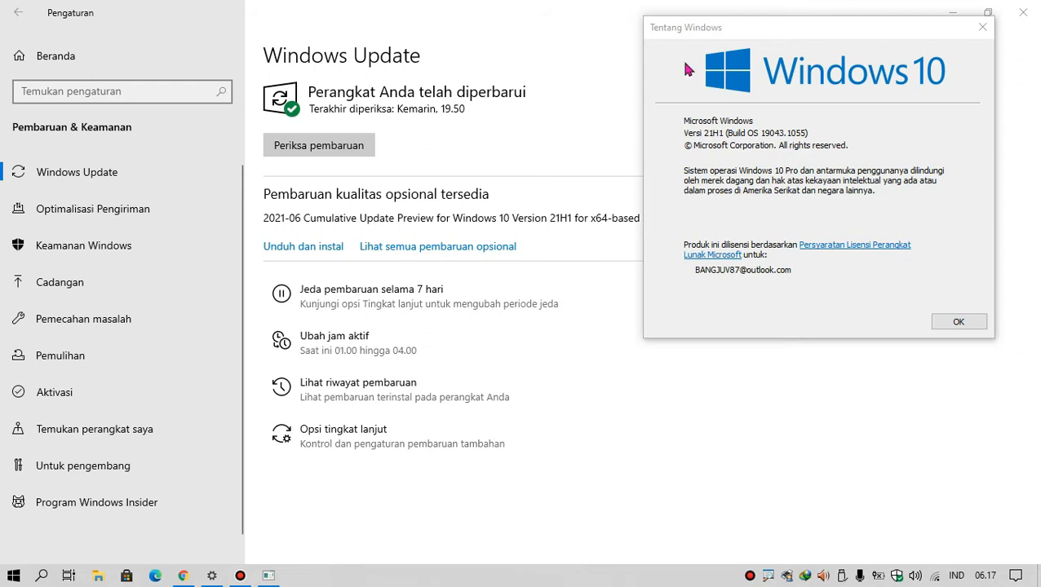
{"action": "left_click", "coordinate": [978, 27]}
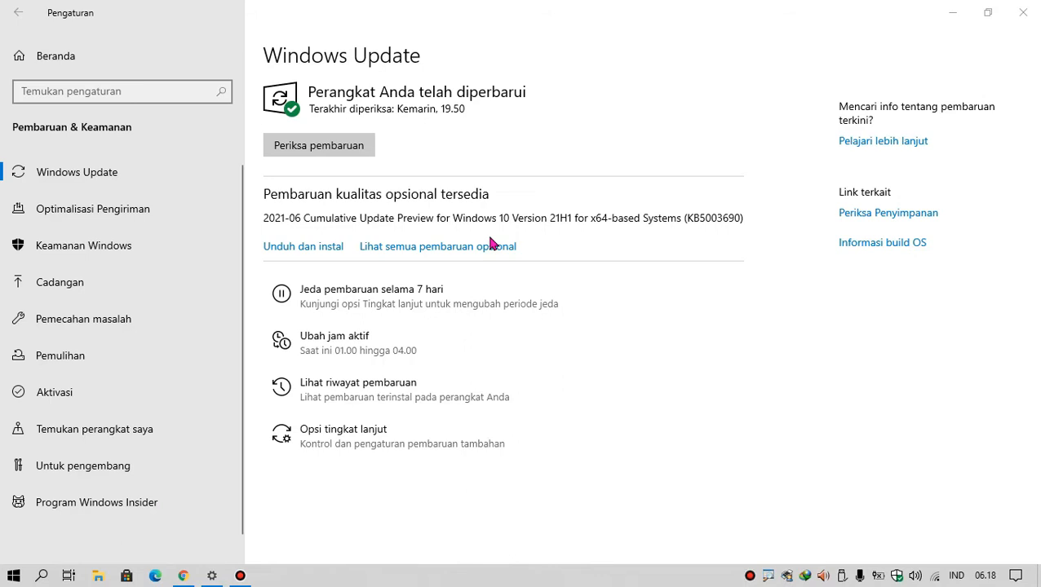
Switch to Chrome to view the uploaded videos of the Juvento Comp YouTube channel, and return to Windows Settings.
{"action": "left_click", "coordinate": [184, 576]}
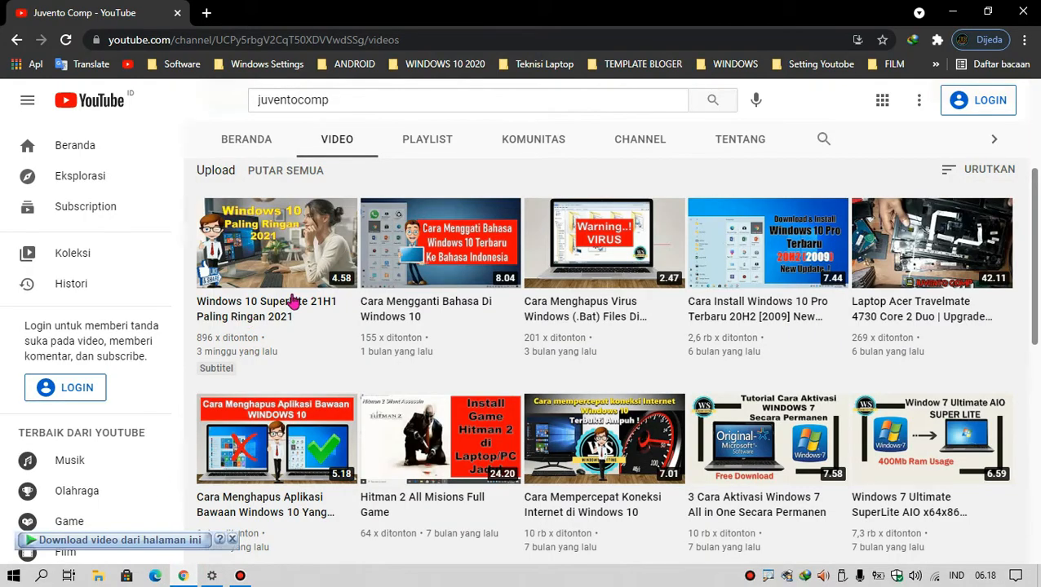
{"action": "mouse_move", "coordinate": [270, 303]}
{"action": "mouse_move", "coordinate": [430, 363]}
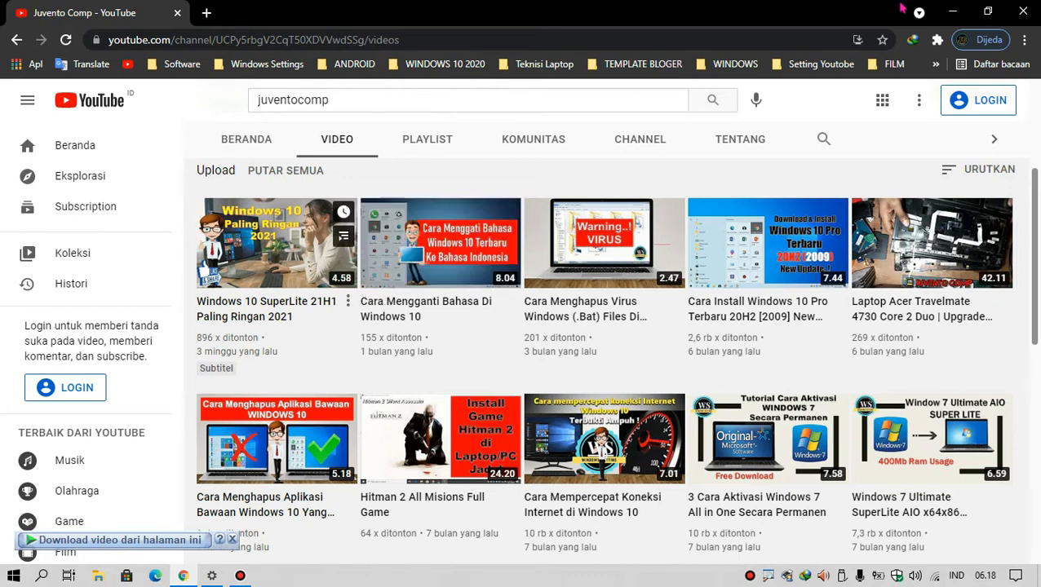
{"action": "left_click", "coordinate": [952, 12]}
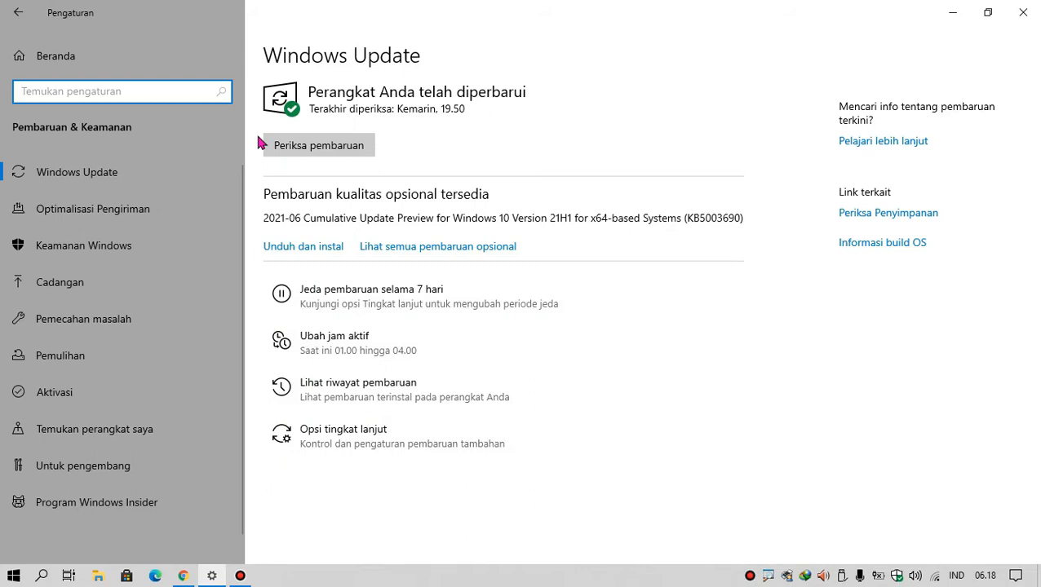
Open the advanced options of Delivery Optimization.
{"action": "left_click", "coordinate": [152, 226]}
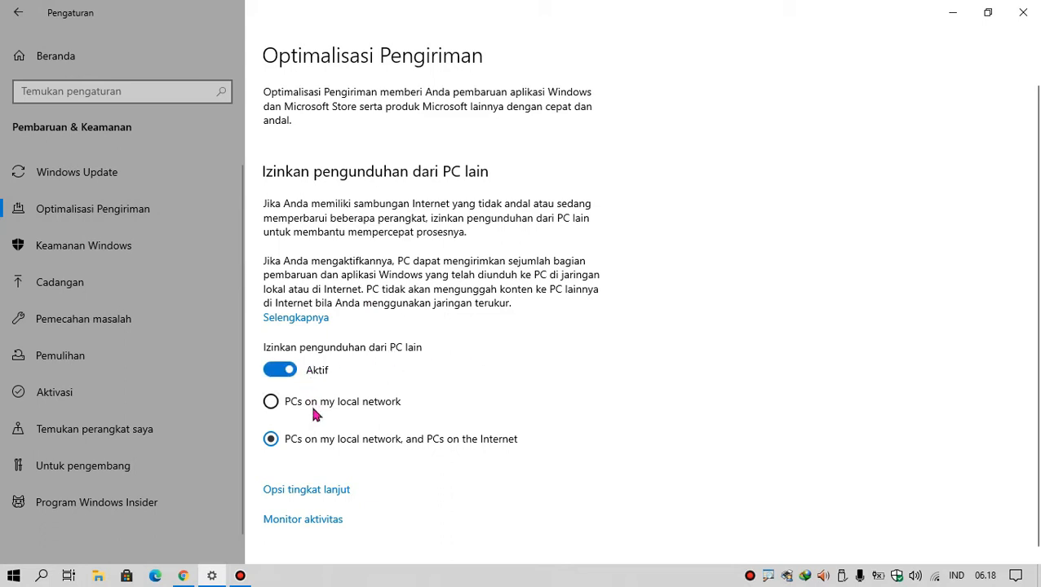
{"action": "scroll", "coordinate": [353, 418], "scroll_direction": "down", "scroll_amount": 1}
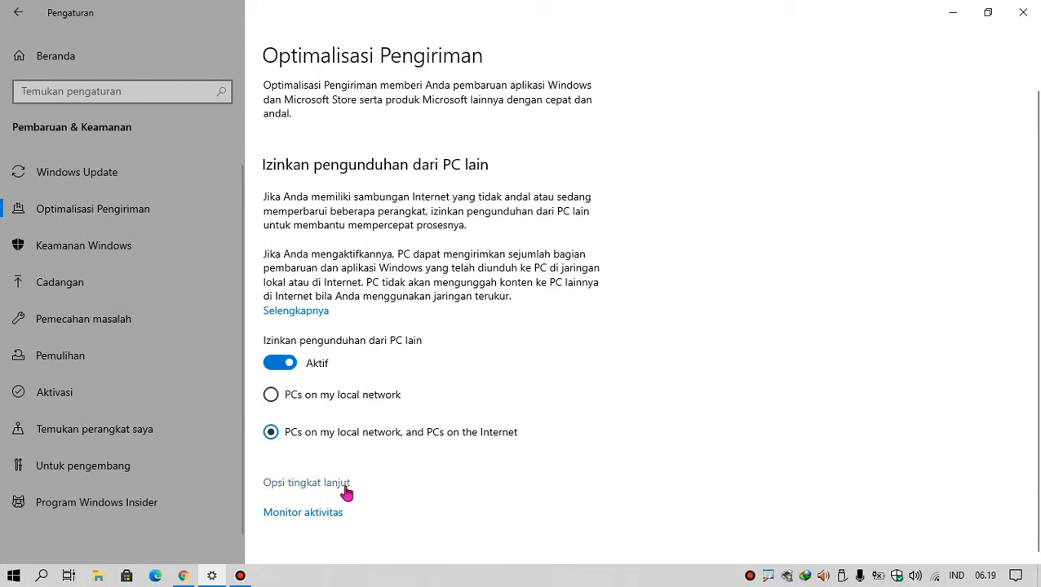
{"action": "left_click", "coordinate": [312, 483]}
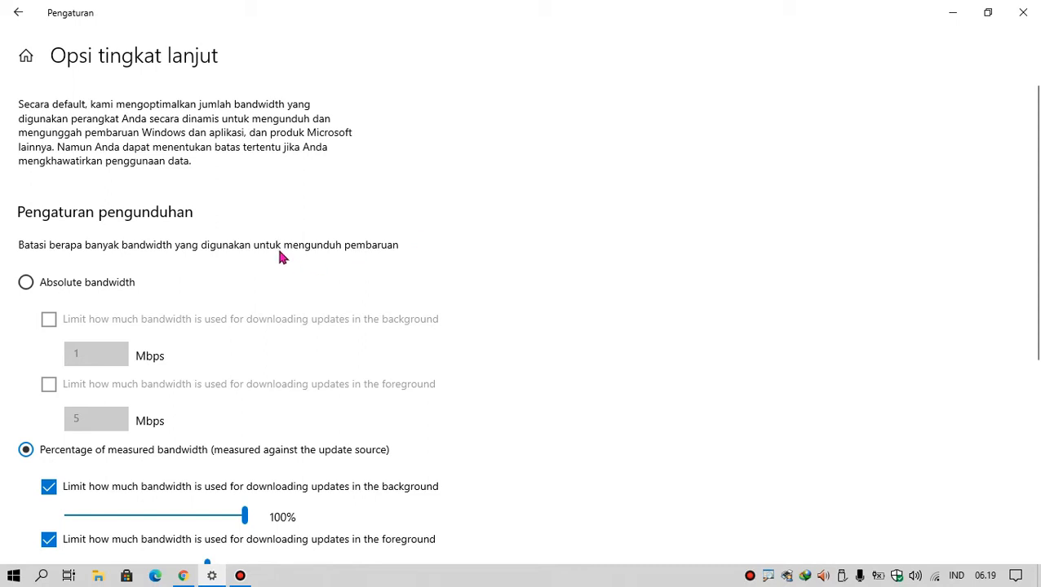
Switch the download limit for updates to absolute bandwidth.
{"action": "scroll", "coordinate": [261, 212], "scroll_direction": "down", "scroll_amount": 2}
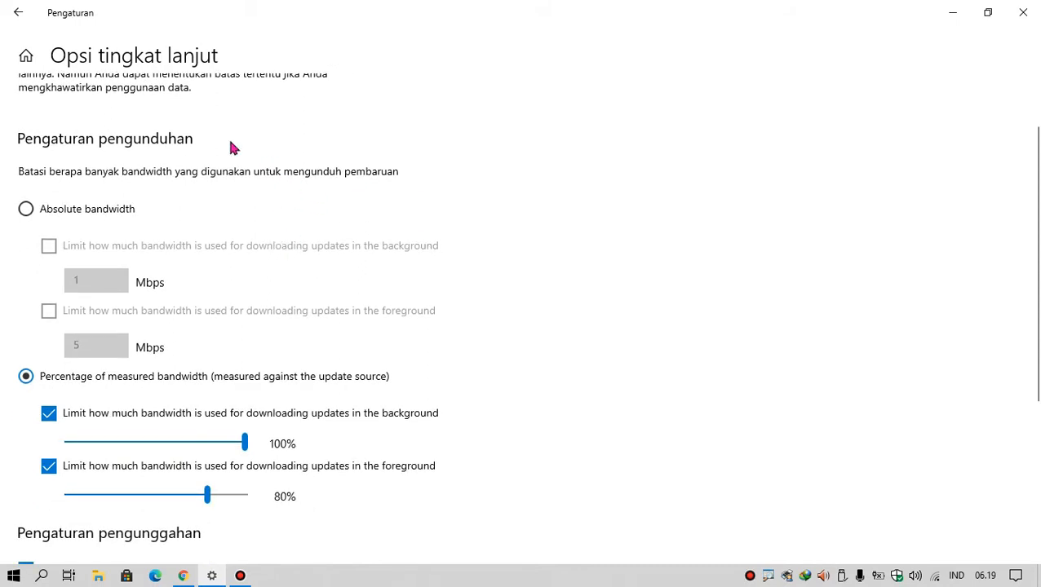
{"action": "left_click", "coordinate": [110, 214]}
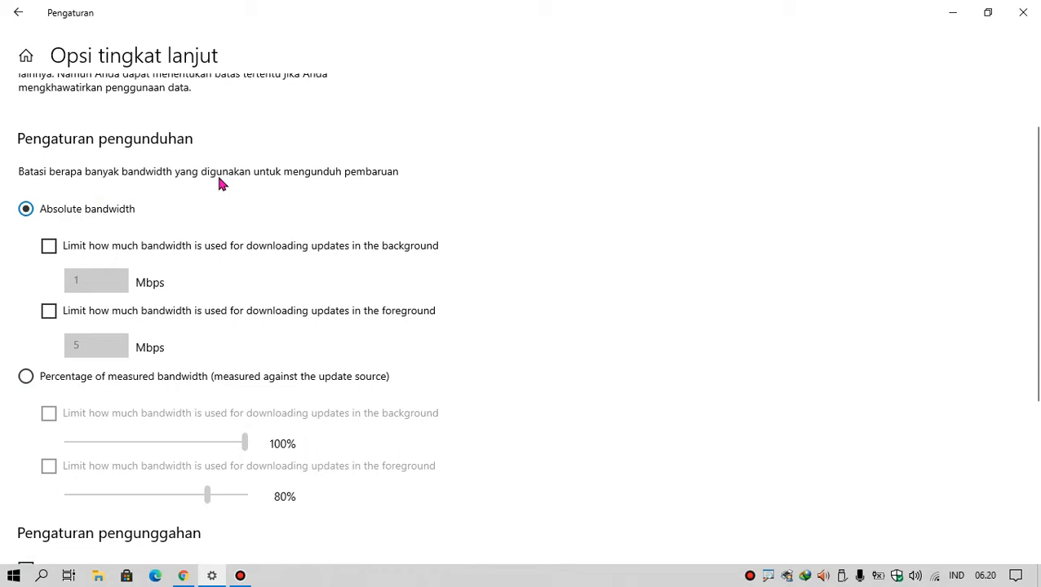
{"action": "scroll", "coordinate": [216, 172], "scroll_direction": "down", "scroll_amount": 2}
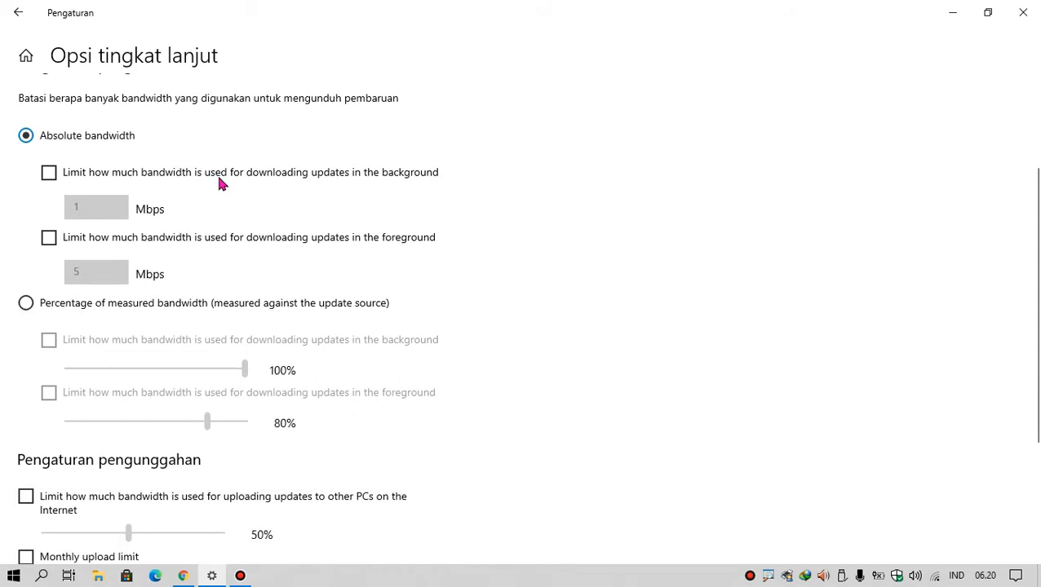
Limit update downloads by percentage of measured bandwidth, with 100% in the background and 80% in the foreground.
{"action": "left_click", "coordinate": [104, 310]}
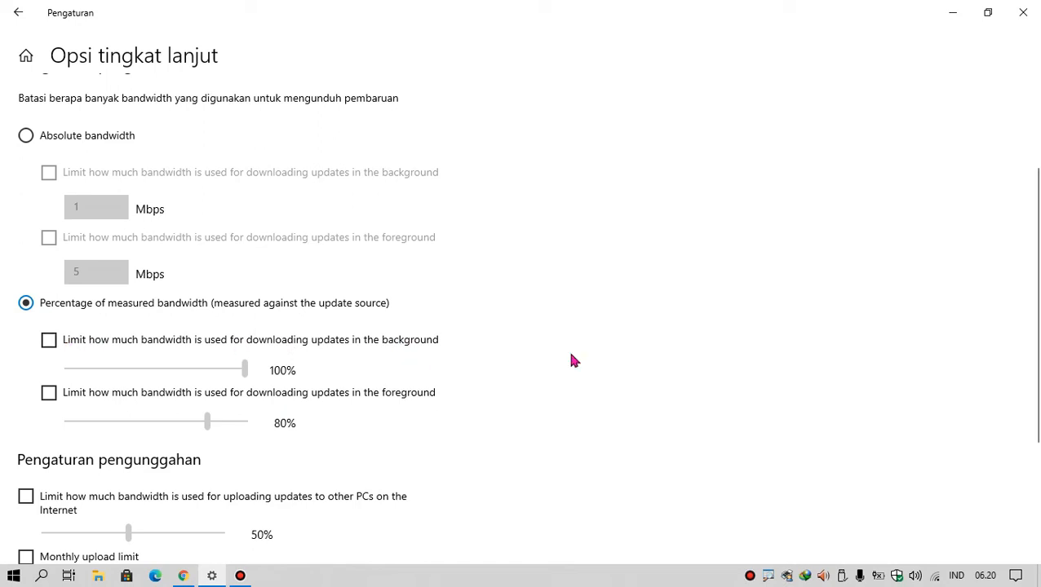
{"action": "left_click", "coordinate": [49, 341]}
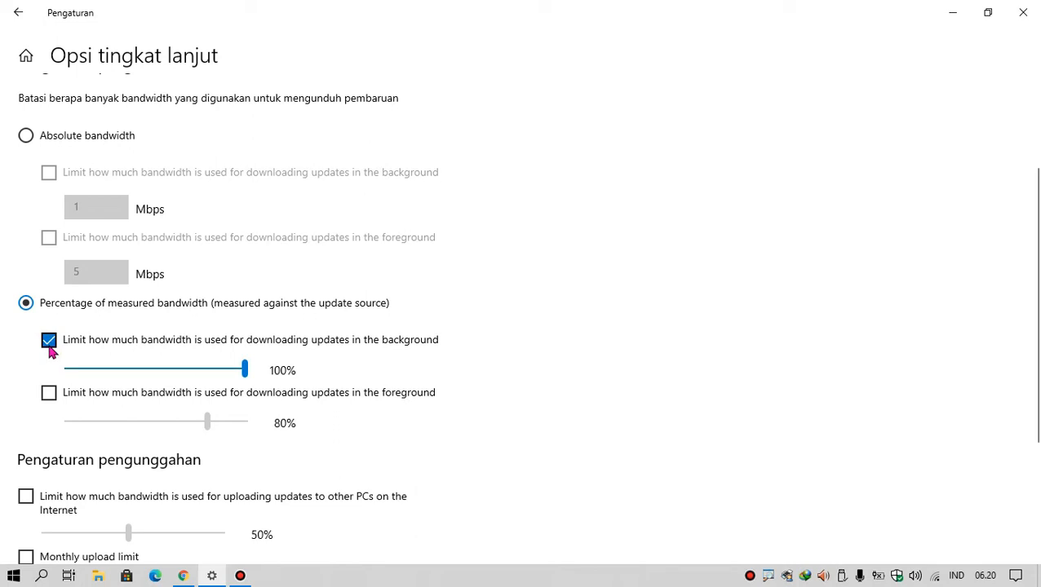
{"action": "left_click_drag", "start_coordinate": [247, 374], "coordinate": [46, 380]}
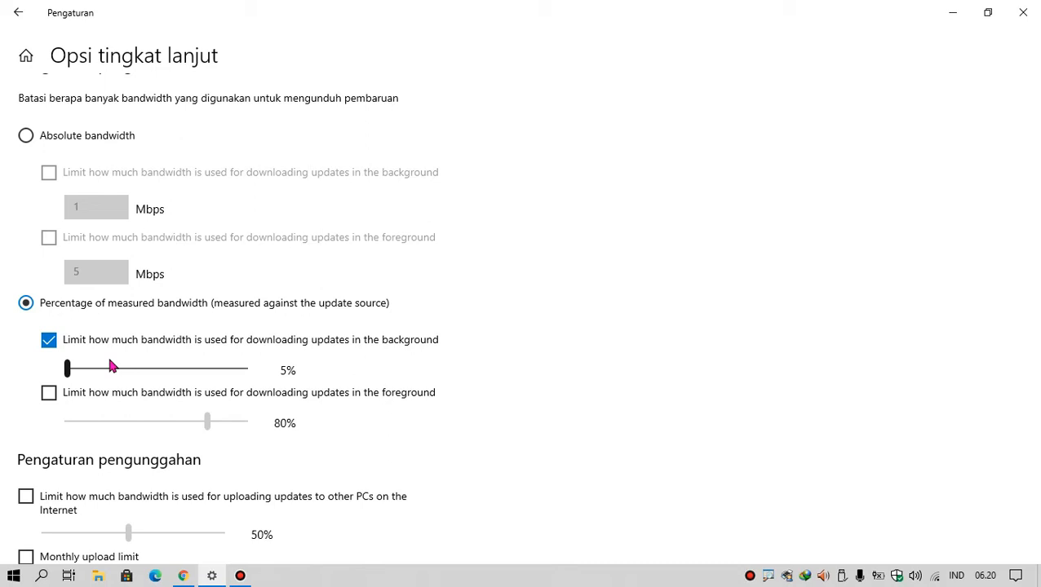
{"action": "left_click_drag", "start_coordinate": [71, 371], "coordinate": [283, 360]}
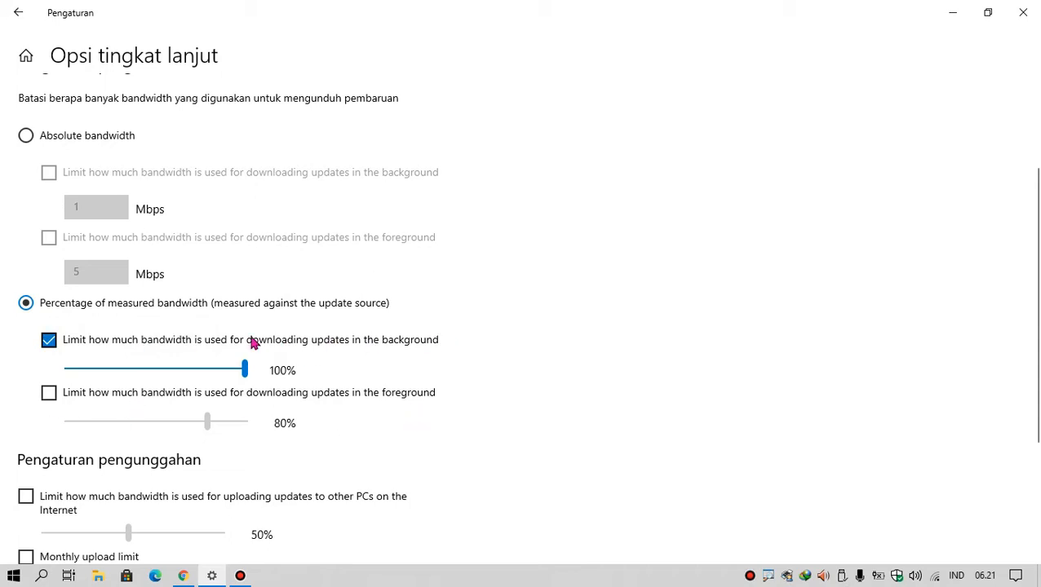
{"action": "left_click", "coordinate": [144, 395]}
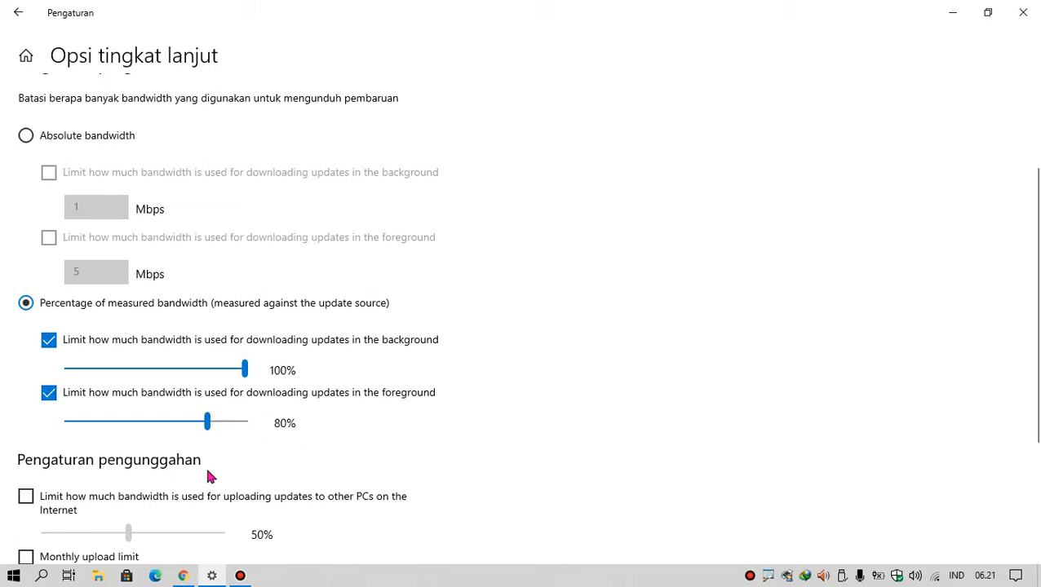
Enable the 50% bandwidth limit for uploading updates to other PCs on the Internet.
{"action": "scroll", "coordinate": [364, 394], "scroll_direction": "down", "scroll_amount": 2}
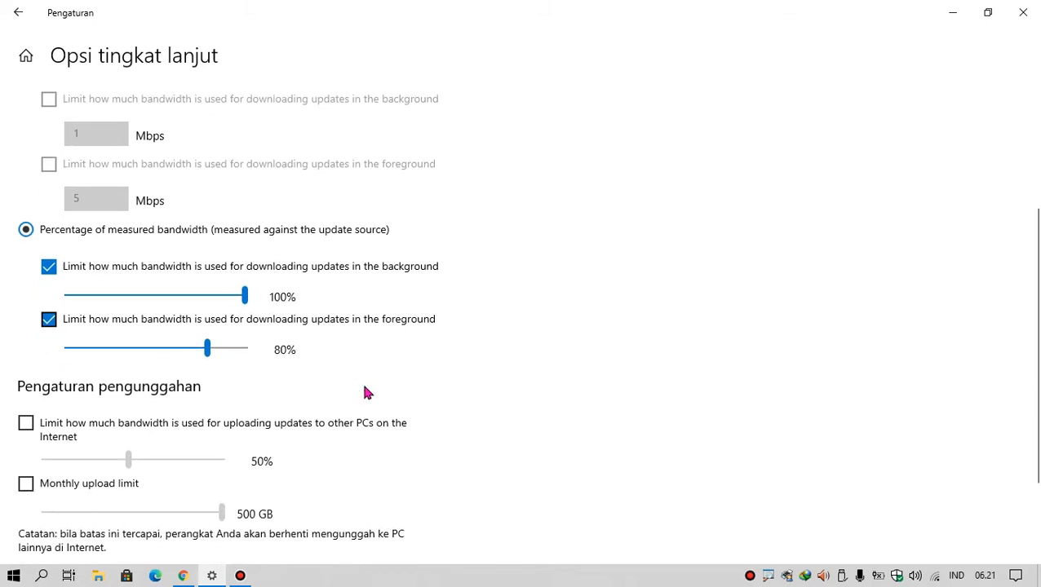
{"action": "scroll", "coordinate": [340, 388], "scroll_direction": "down", "scroll_amount": 2}
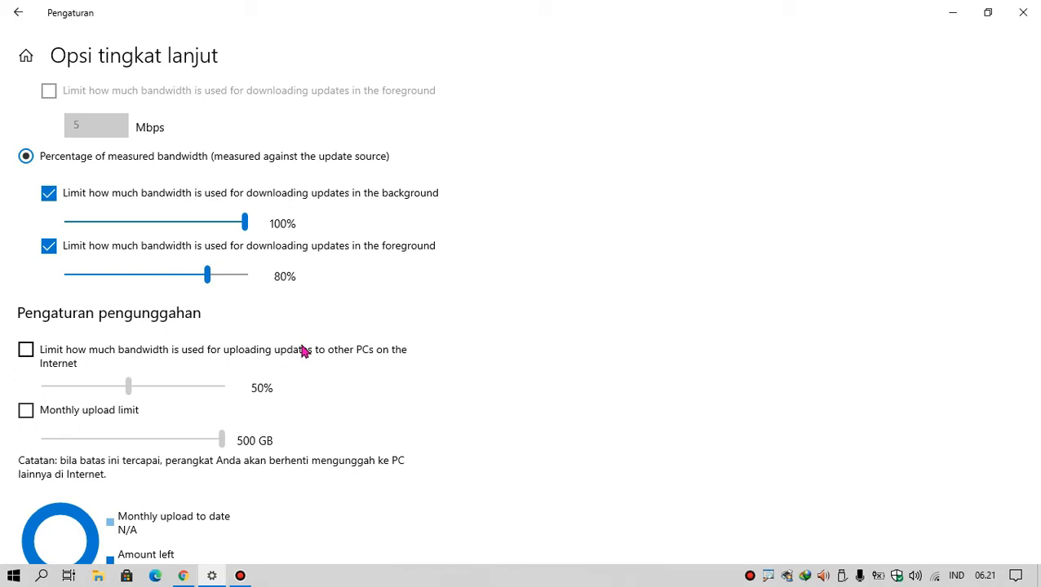
{"action": "left_click", "coordinate": [145, 354]}
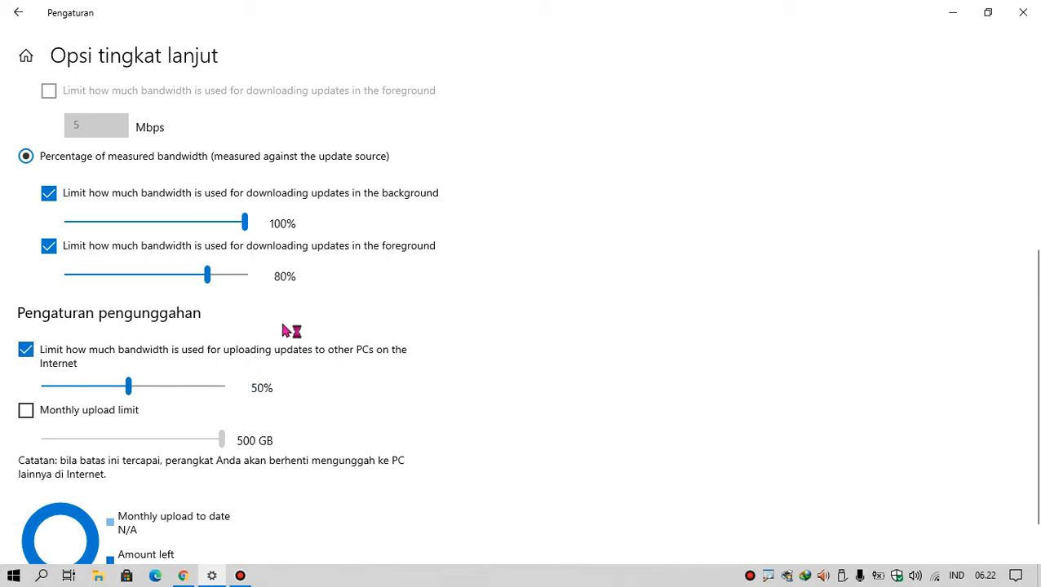
{"action": "scroll", "coordinate": [237, 346], "scroll_direction": "down", "scroll_amount": 1}
{"action": "scroll", "coordinate": [238, 351], "scroll_direction": "up", "scroll_amount": 1}
{"action": "scroll", "coordinate": [239, 357], "scroll_direction": "up", "scroll_amount": 4}
{"action": "scroll", "coordinate": [240, 356], "scroll_direction": "down", "scroll_amount": 4}
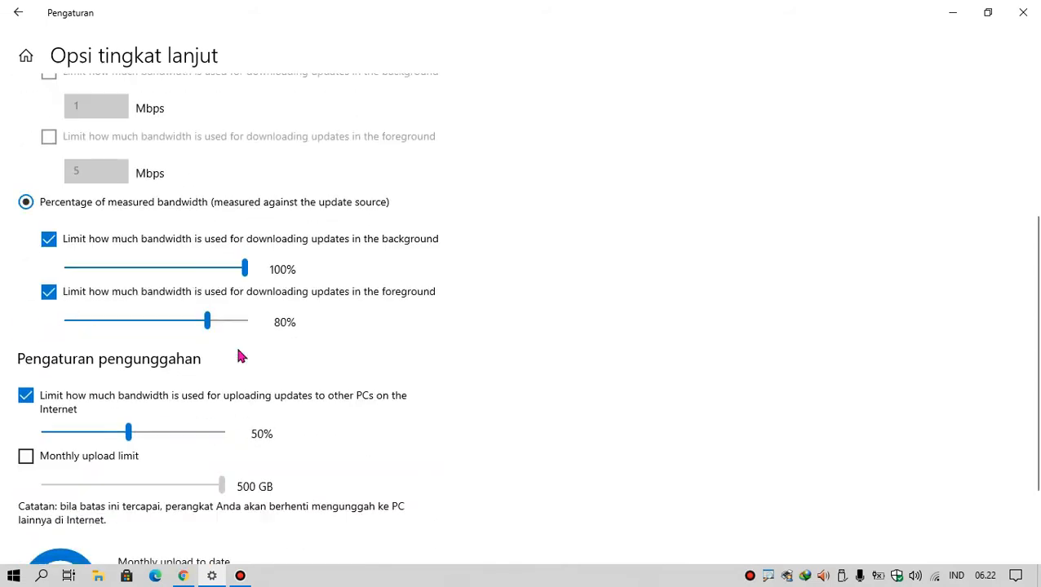
{"action": "scroll", "coordinate": [239, 356], "scroll_direction": "up", "scroll_amount": 4}
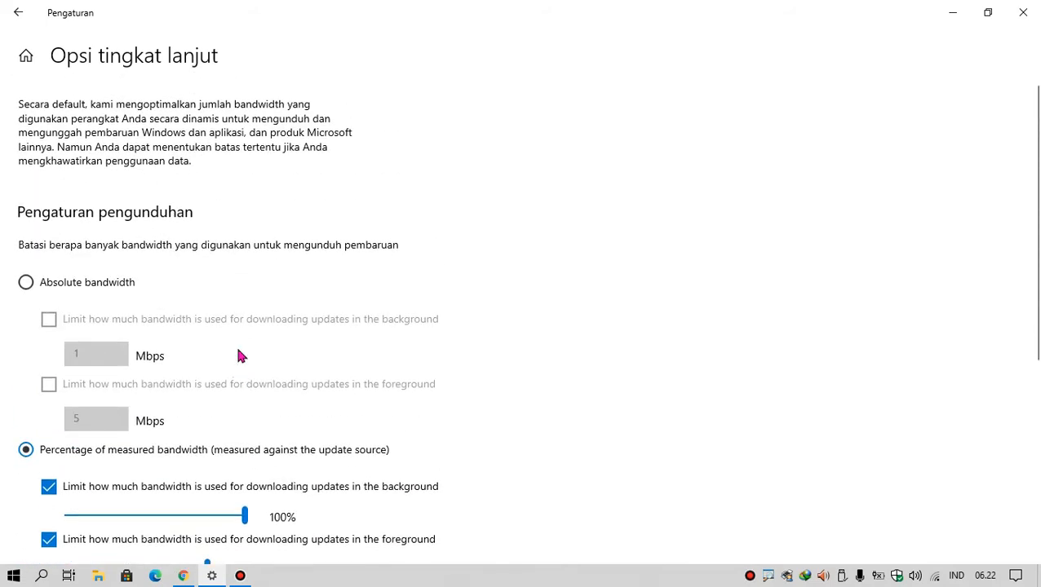
Return to Windows Update and start downloading and installing the optional 2021-06 Cumulative Update Preview (KB5003690).
{"action": "left_click", "coordinate": [17, 12]}
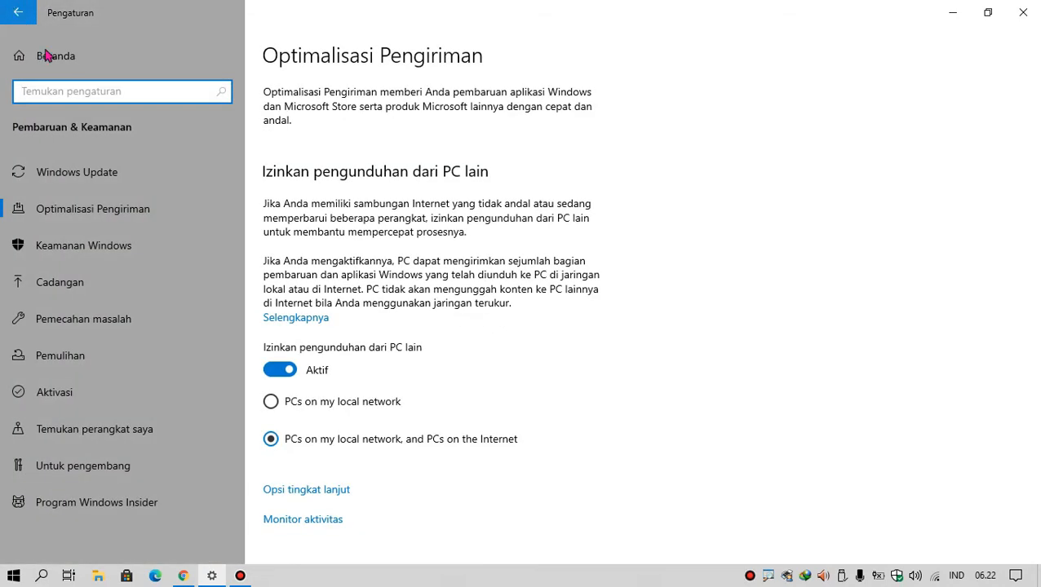
{"action": "left_click", "coordinate": [95, 179]}
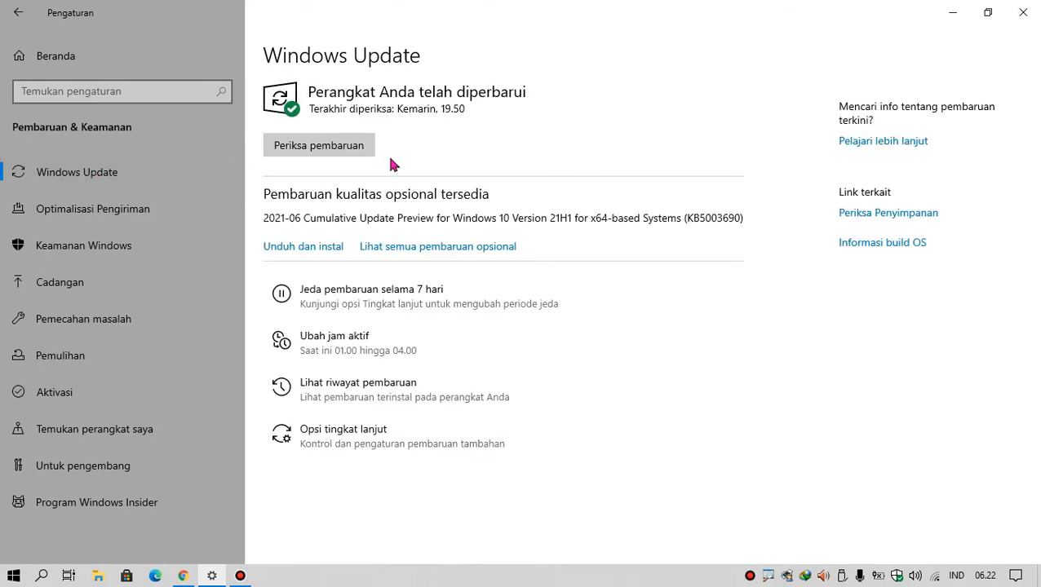
{"action": "left_click", "coordinate": [307, 255]}
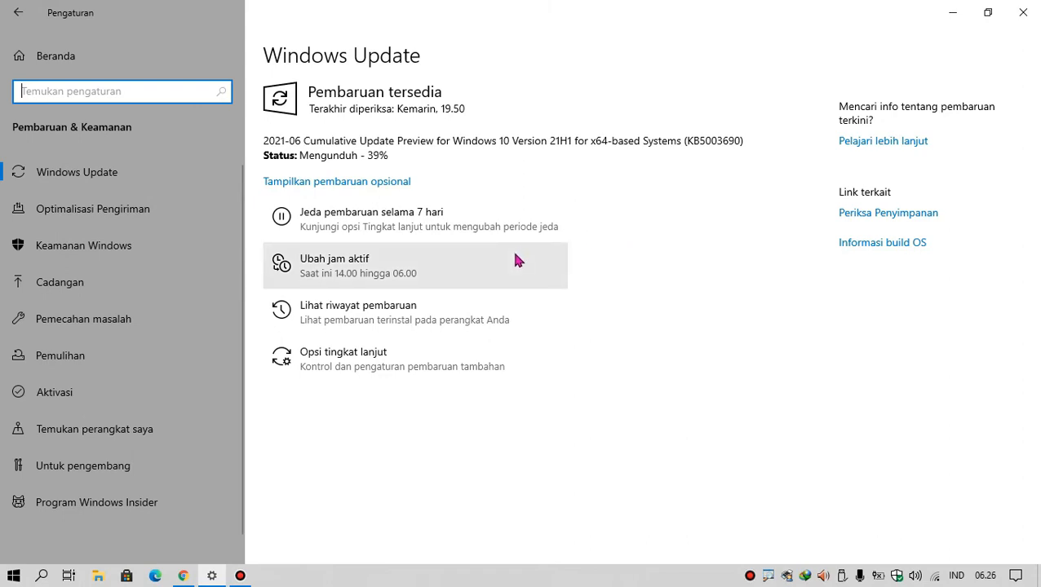
Turn off automatic adjustment of active hours and set their start time to 23:00.
{"action": "left_click", "coordinate": [359, 277]}
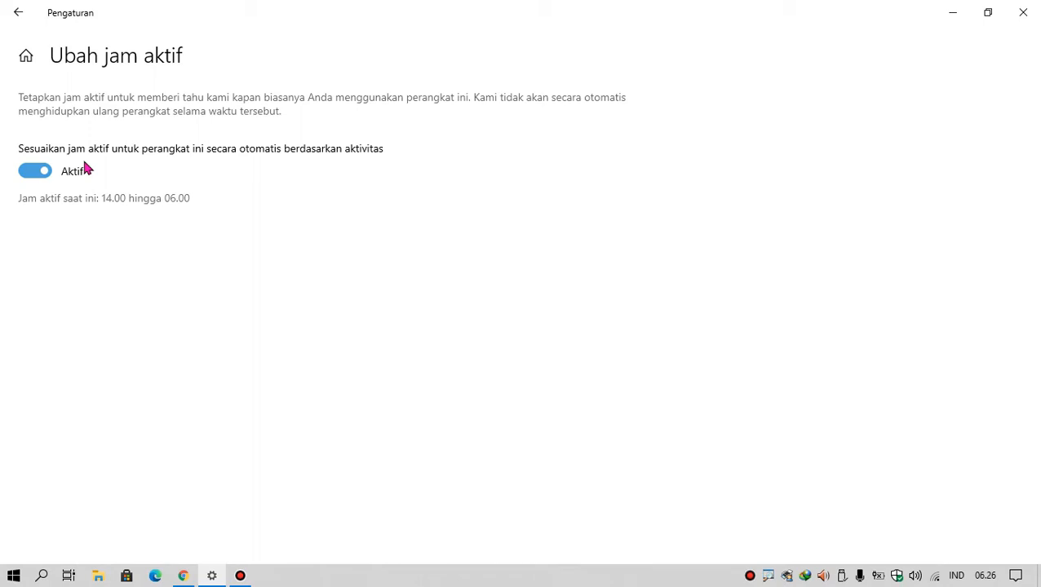
{"action": "left_click", "coordinate": [29, 175]}
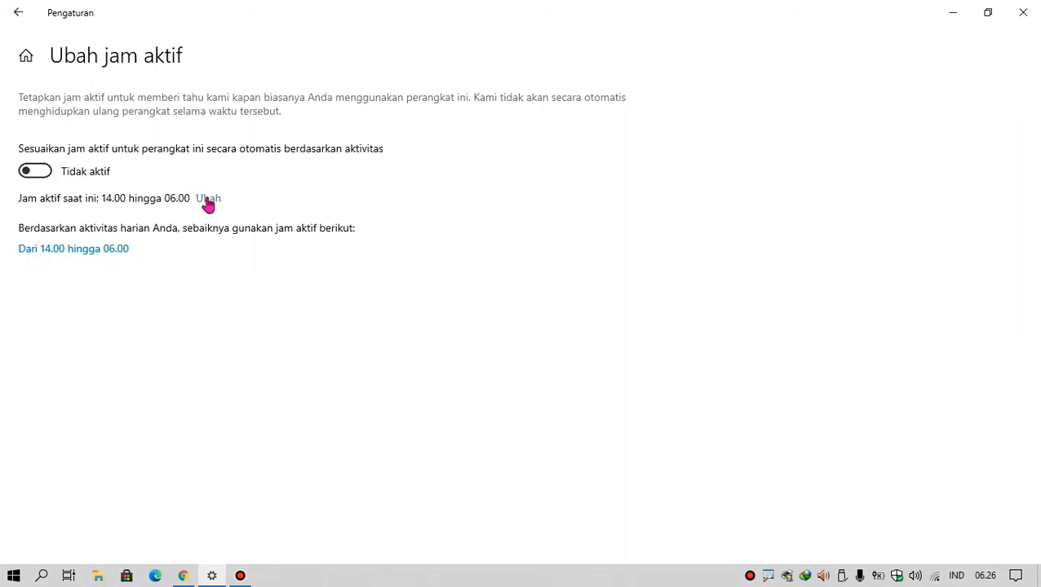
{"action": "left_click", "coordinate": [207, 200]}
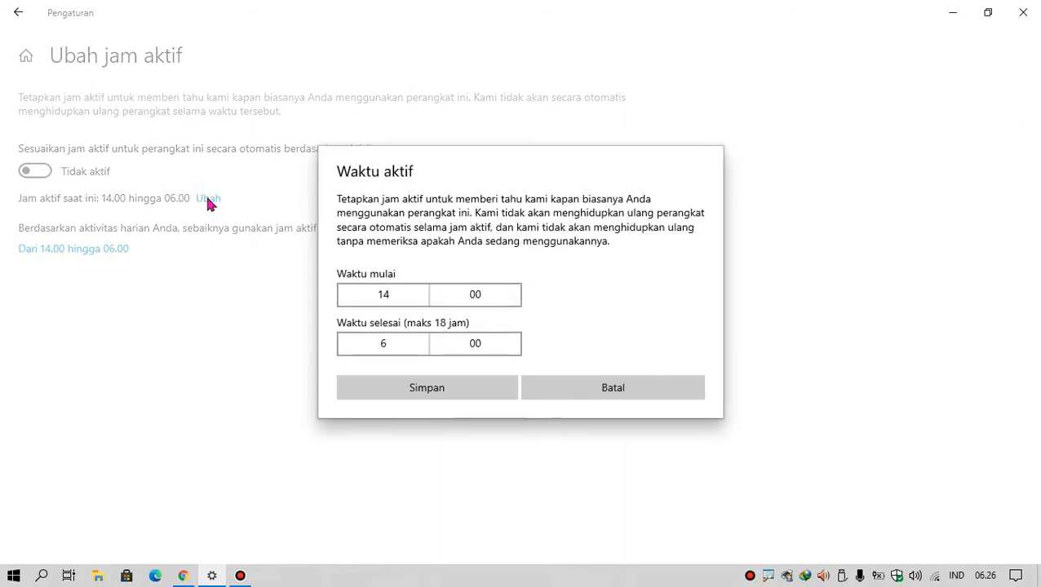
{"action": "left_click", "coordinate": [416, 300]}
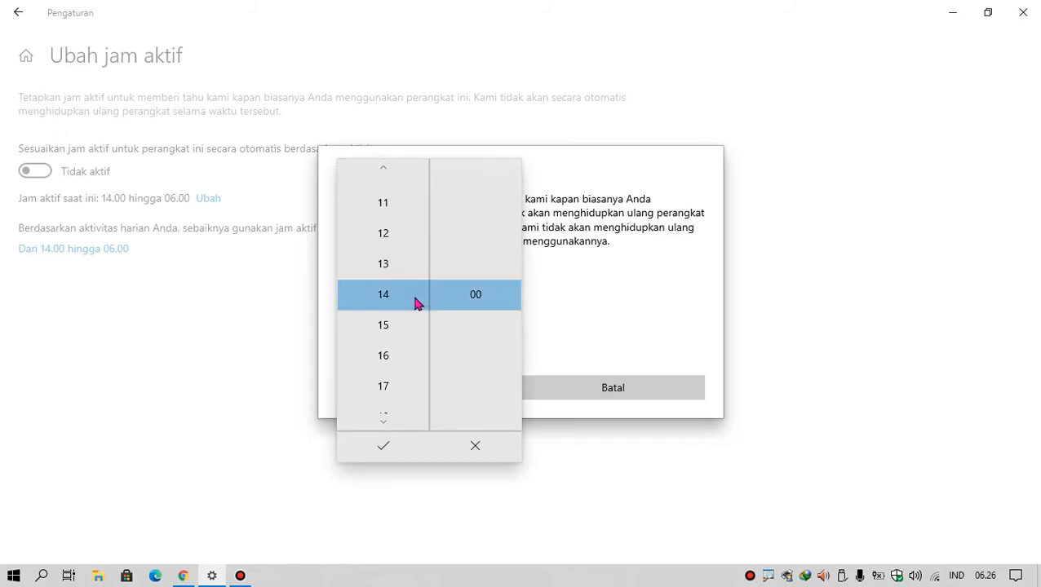
{"action": "scroll", "coordinate": [412, 302], "scroll_direction": "down", "scroll_amount": 8}
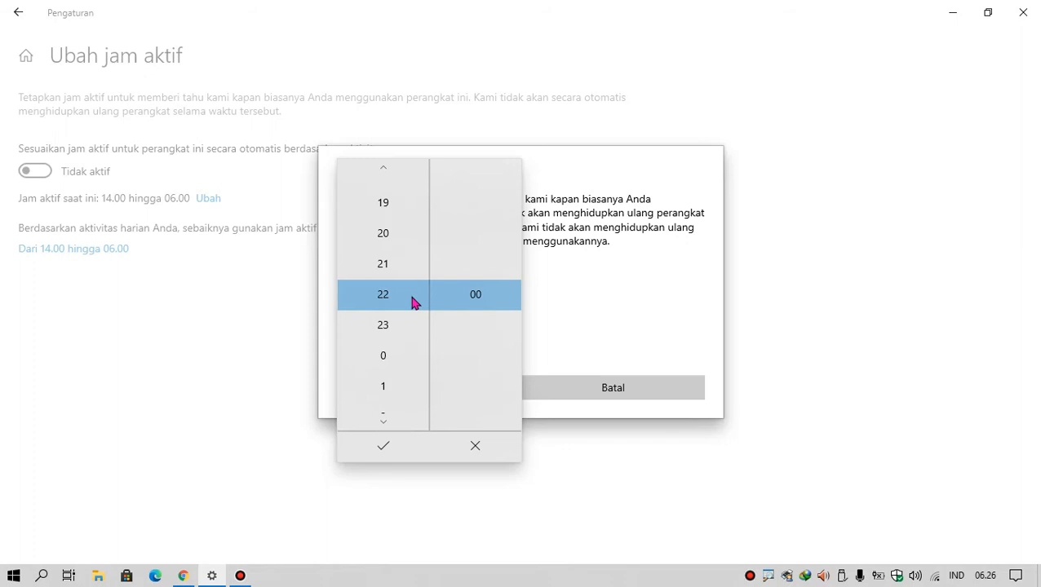
{"action": "scroll", "coordinate": [412, 302], "scroll_direction": "down", "scroll_amount": 1}
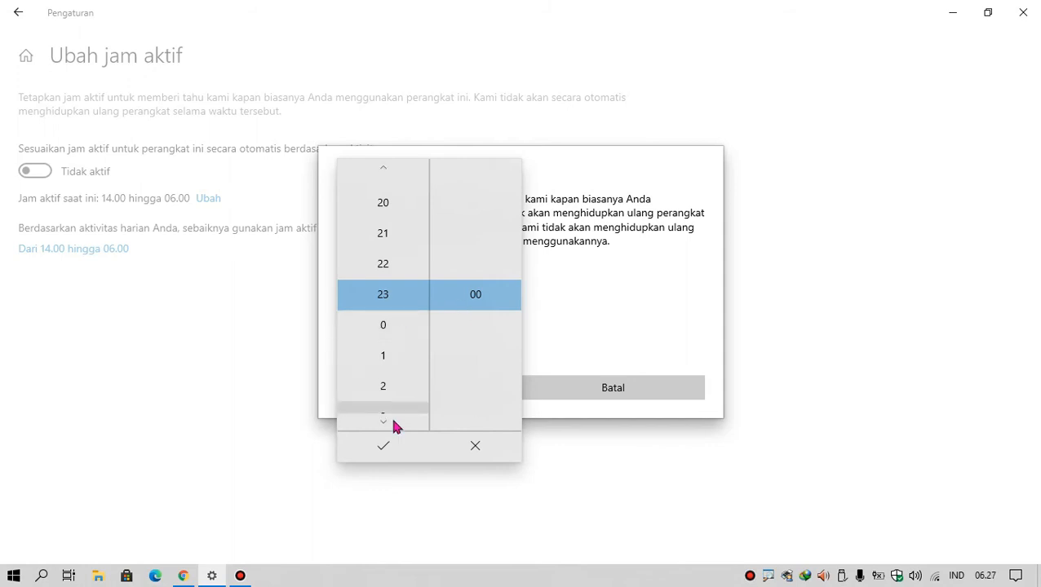
{"action": "left_click", "coordinate": [386, 448]}
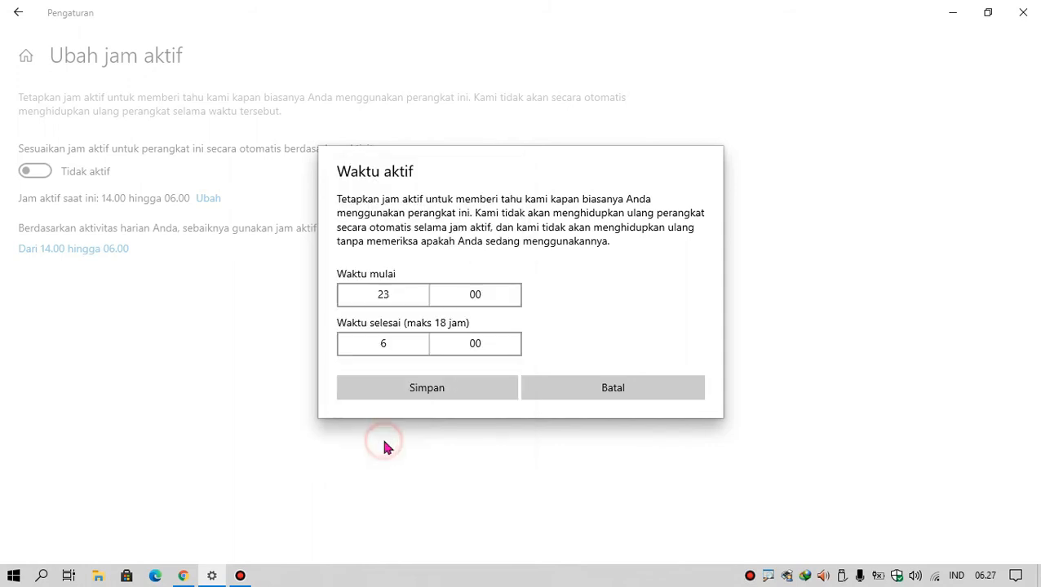
Save the active hours with an end time of 3:00 and turn automatic adjustment based on activity back on.
{"action": "left_click", "coordinate": [401, 346]}
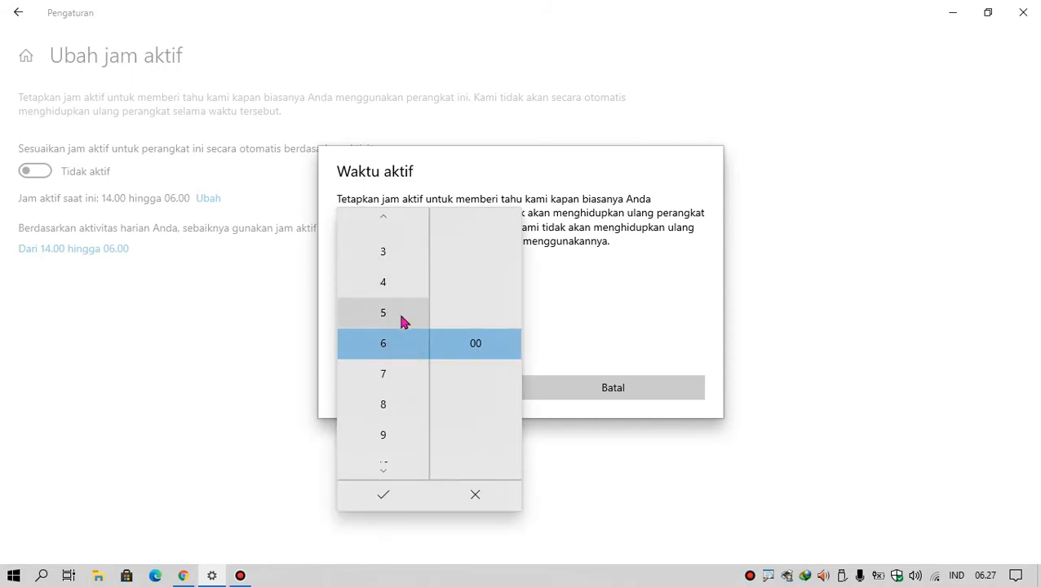
{"action": "scroll", "coordinate": [402, 288], "scroll_direction": "up", "scroll_amount": 2}
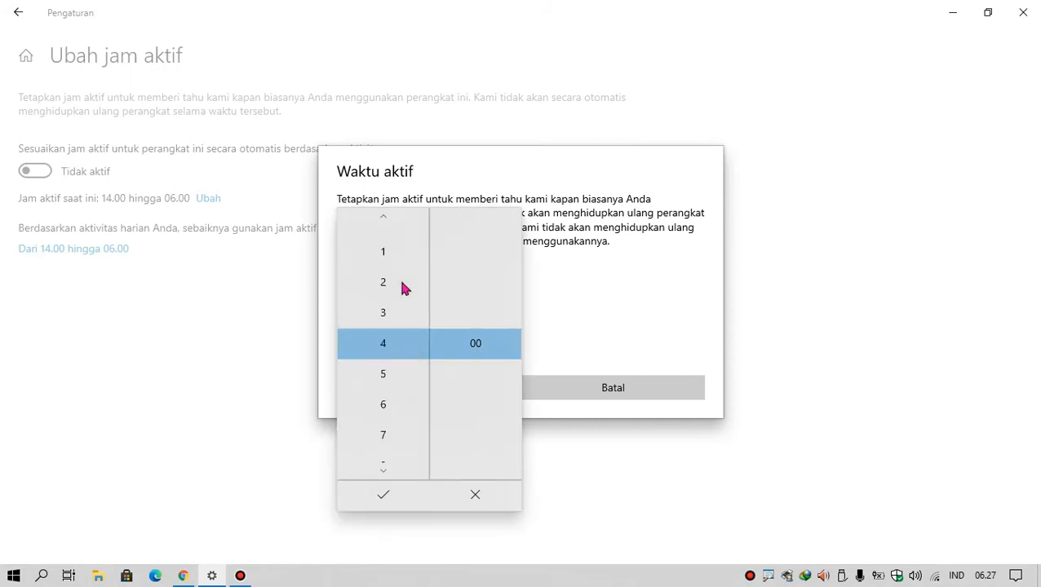
{"action": "left_click", "coordinate": [400, 318]}
{"action": "left_click", "coordinate": [387, 494]}
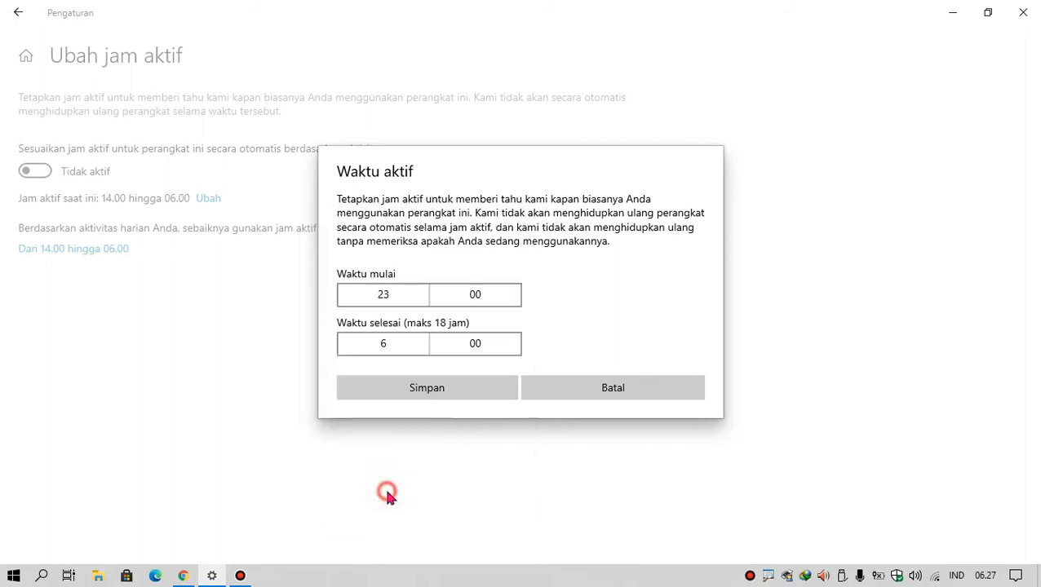
{"action": "left_click", "coordinate": [408, 398]}
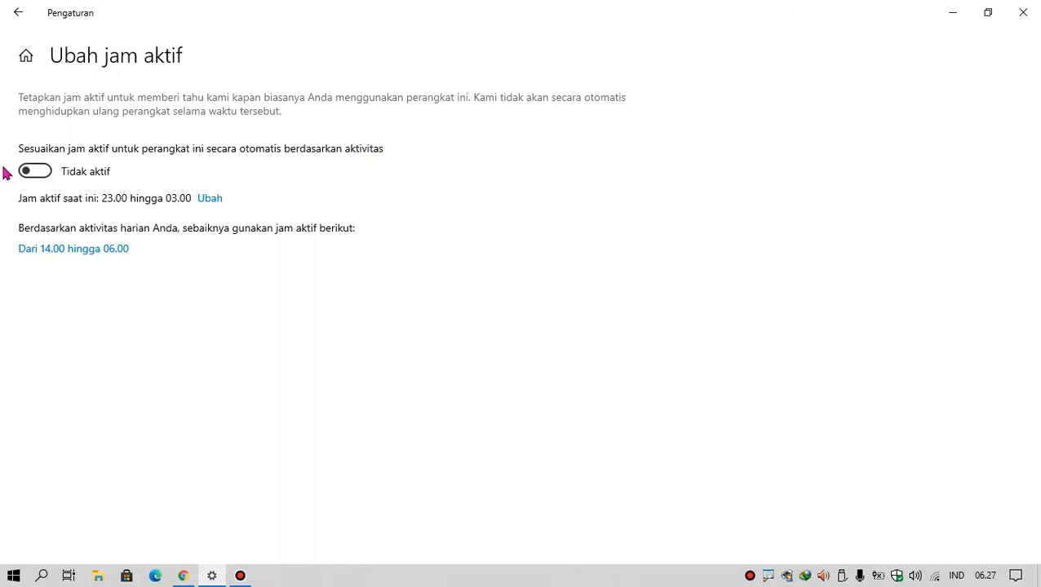
{"action": "left_click", "coordinate": [44, 176]}
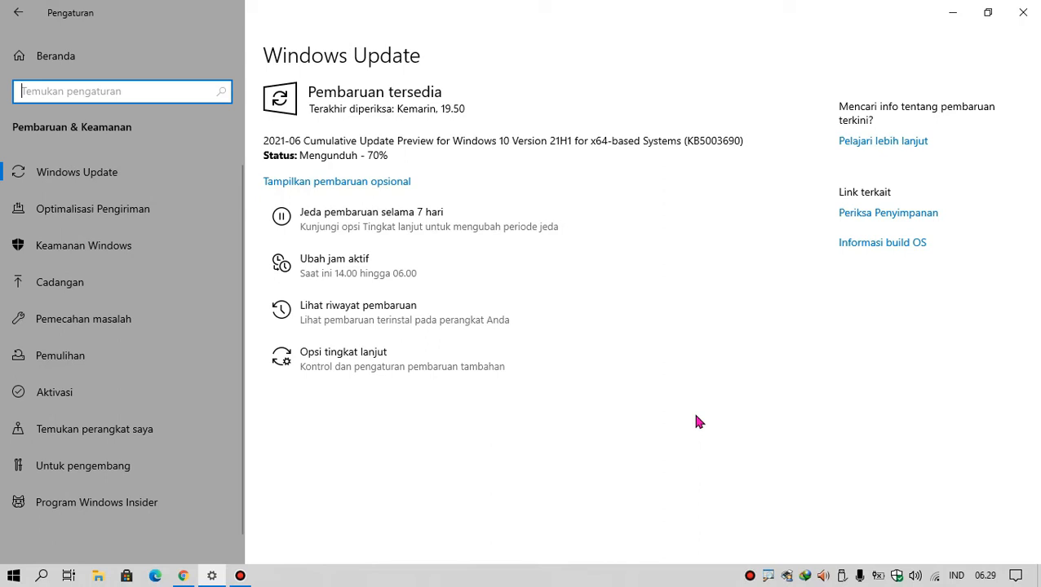
Schedule a forced shutdown in two hours by running shutdown -f -s -t 7200.
{"action": "key", "text": "super+r"}
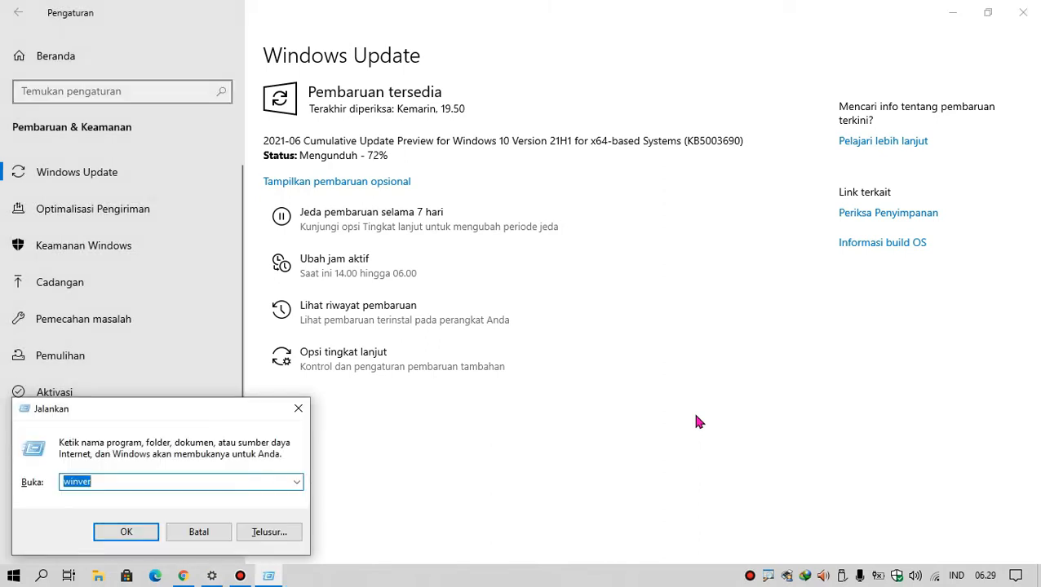
{"action": "type", "text": "shutdown"}
{"action": "type", "text": "-f -s -t"}
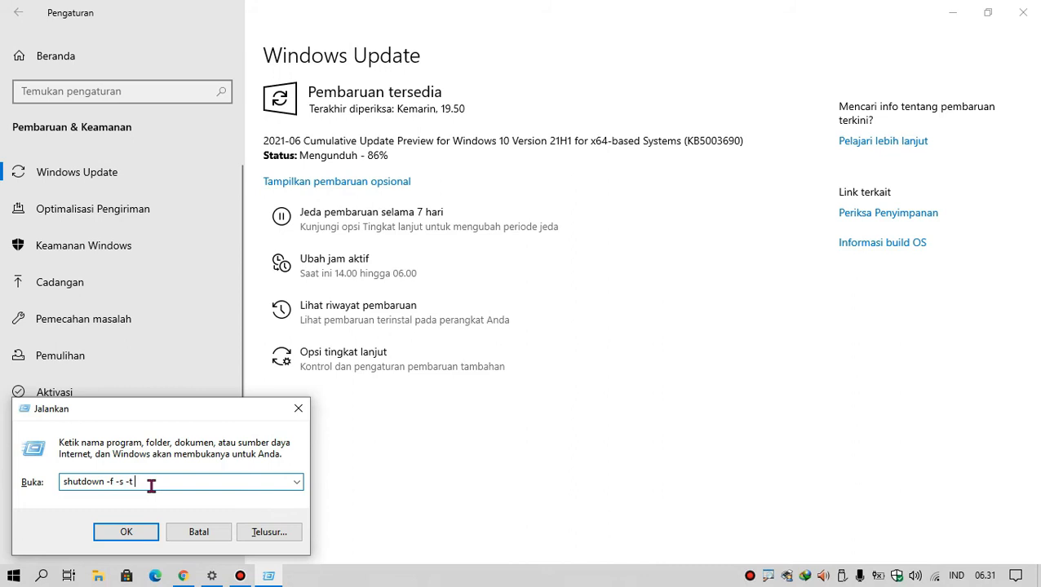
{"action": "type", "text": "7200"}
{"action": "left_click", "coordinate": [142, 534]}
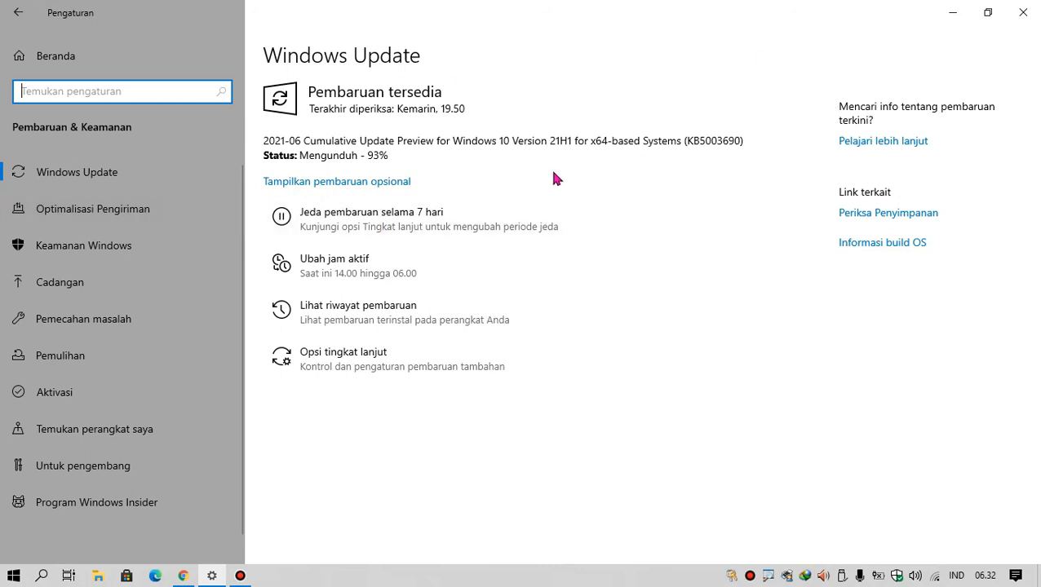
Restrict Delivery Optimization downloads from other PCs to PCs on the local network.
{"action": "left_click", "coordinate": [114, 227]}
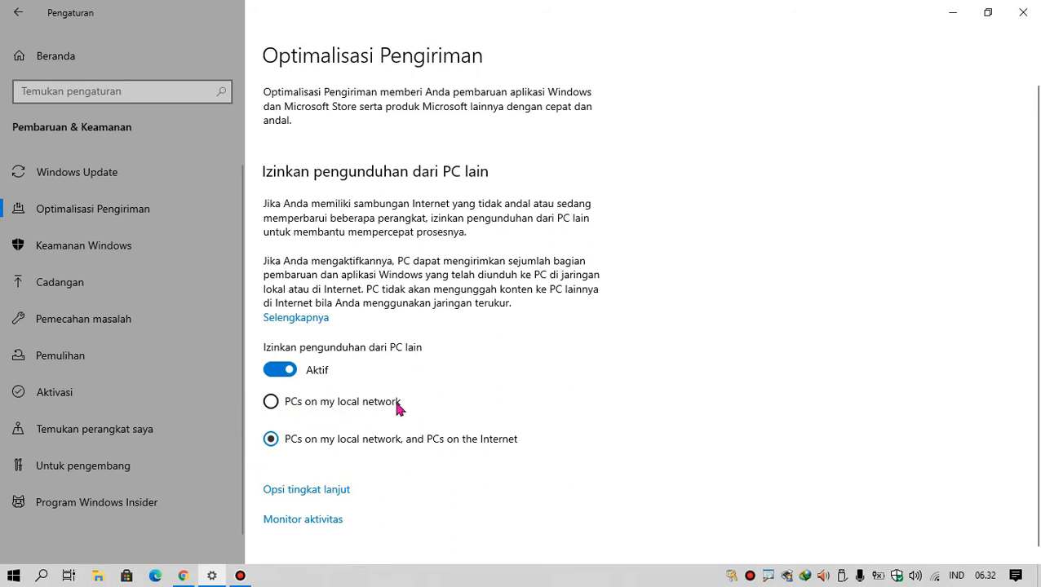
{"action": "left_click", "coordinate": [273, 402]}
Limit the measured bandwidth for downloading updates to 5% in the background and 50% in the foreground.
{"action": "left_click", "coordinate": [326, 493]}
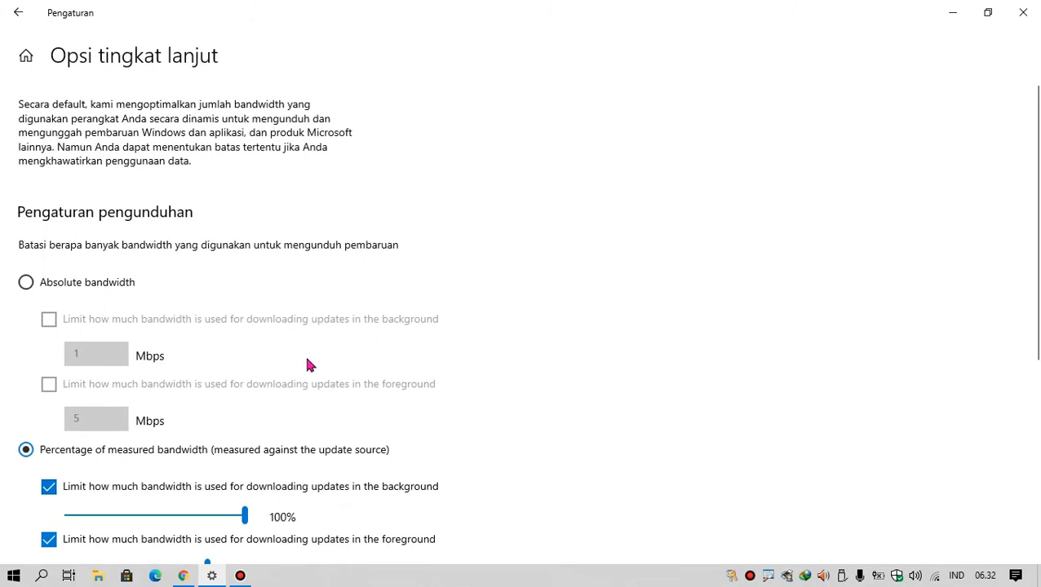
{"action": "scroll", "coordinate": [305, 365], "scroll_direction": "down", "scroll_amount": 3}
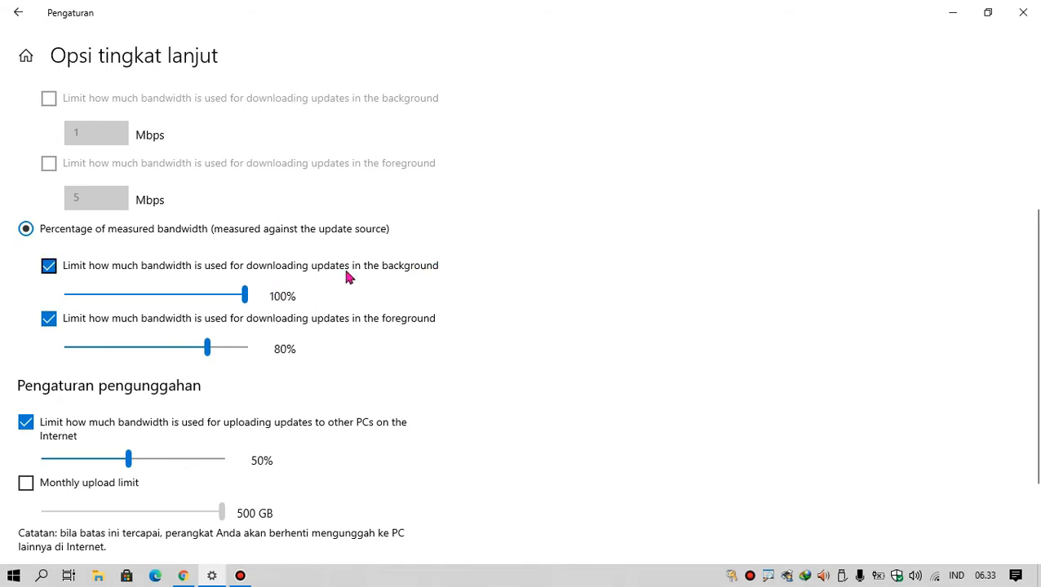
{"action": "left_click", "coordinate": [247, 299]}
{"action": "left_click_drag", "start_coordinate": [249, 301], "coordinate": [37, 318]}
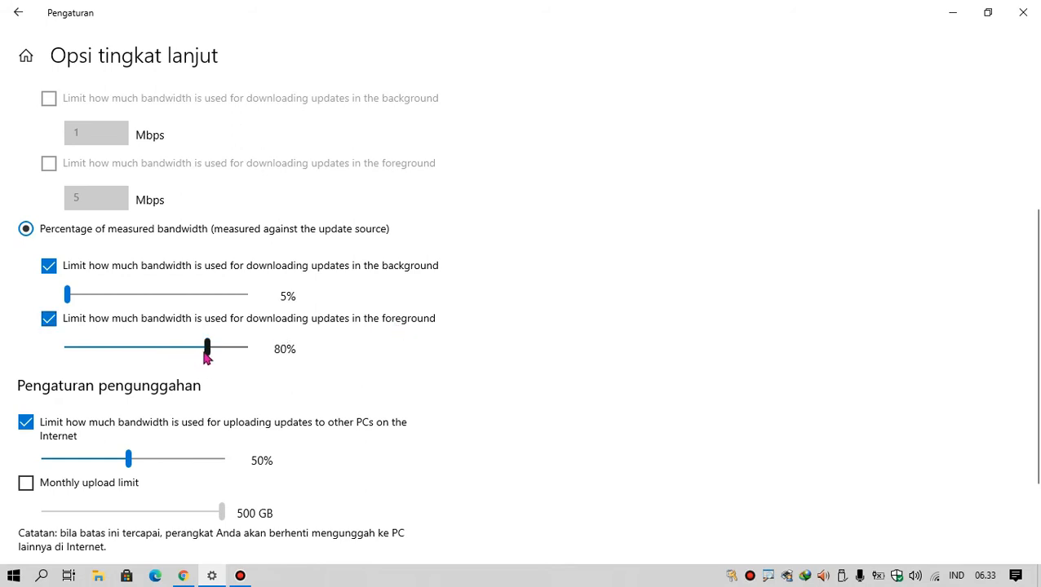
{"action": "left_click_drag", "start_coordinate": [206, 350], "coordinate": [153, 351]}
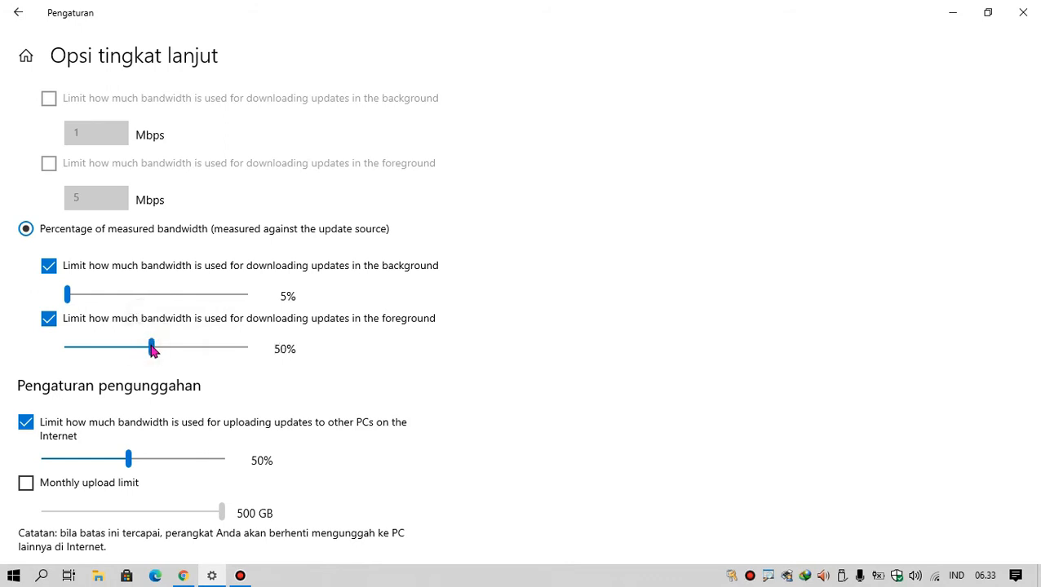
{"action": "left_click", "coordinate": [128, 576]}
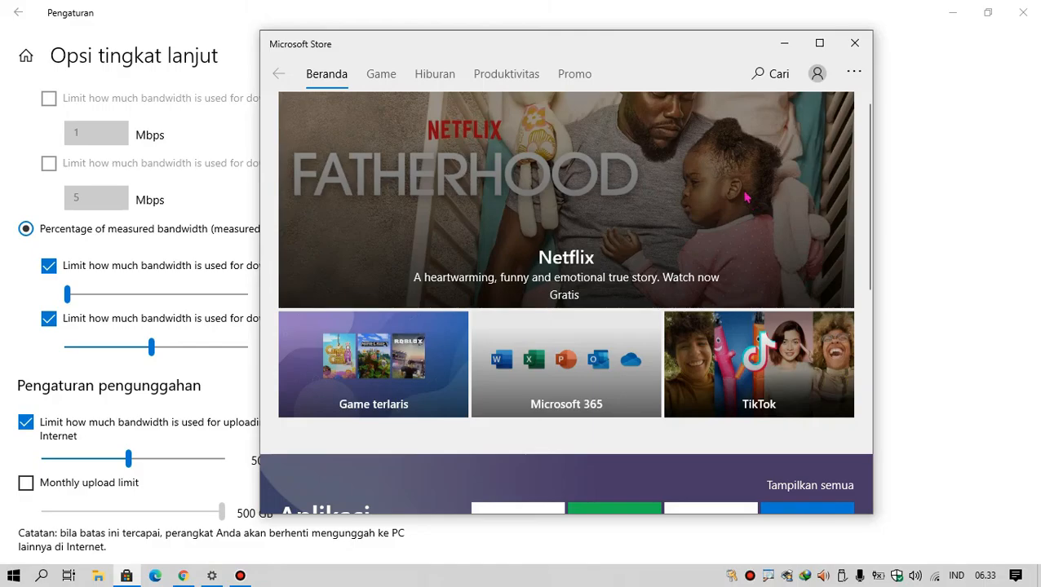
{"action": "left_click", "coordinate": [855, 42]}
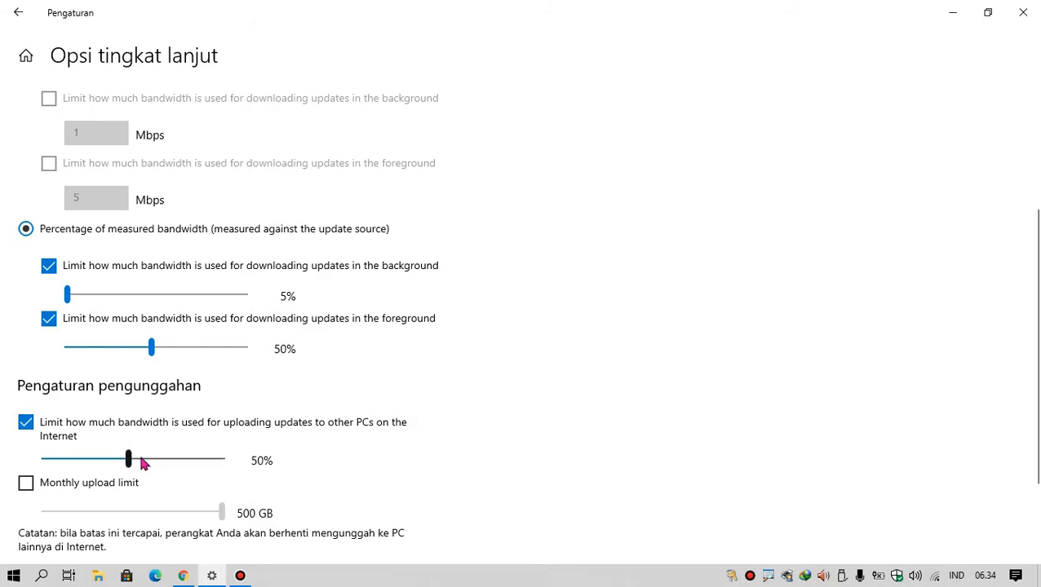
{"action": "scroll", "coordinate": [137, 462], "scroll_direction": "down", "scroll_amount": 2}
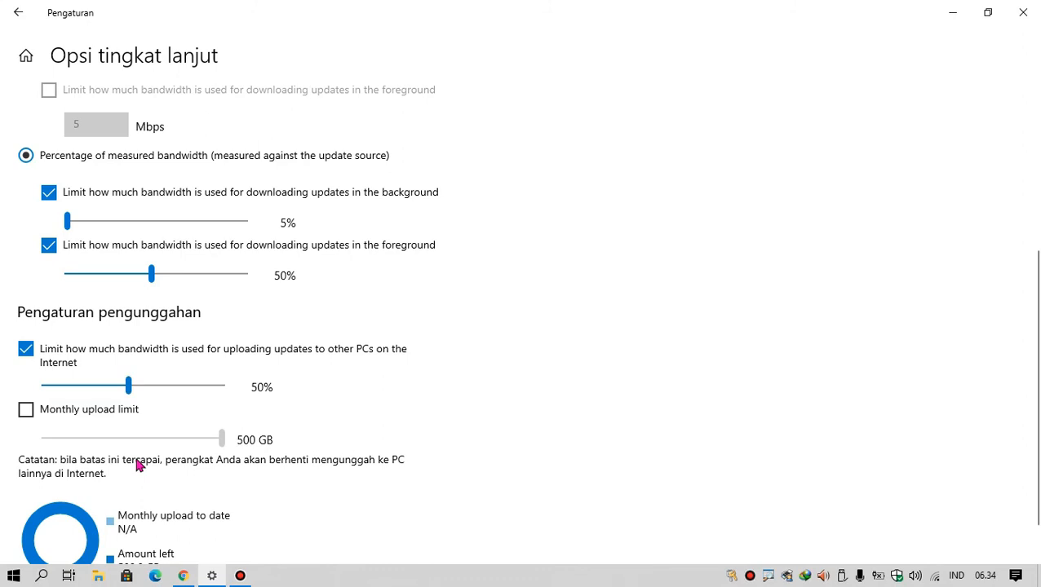
{"action": "scroll", "coordinate": [137, 462], "scroll_direction": "up", "scroll_amount": 2}
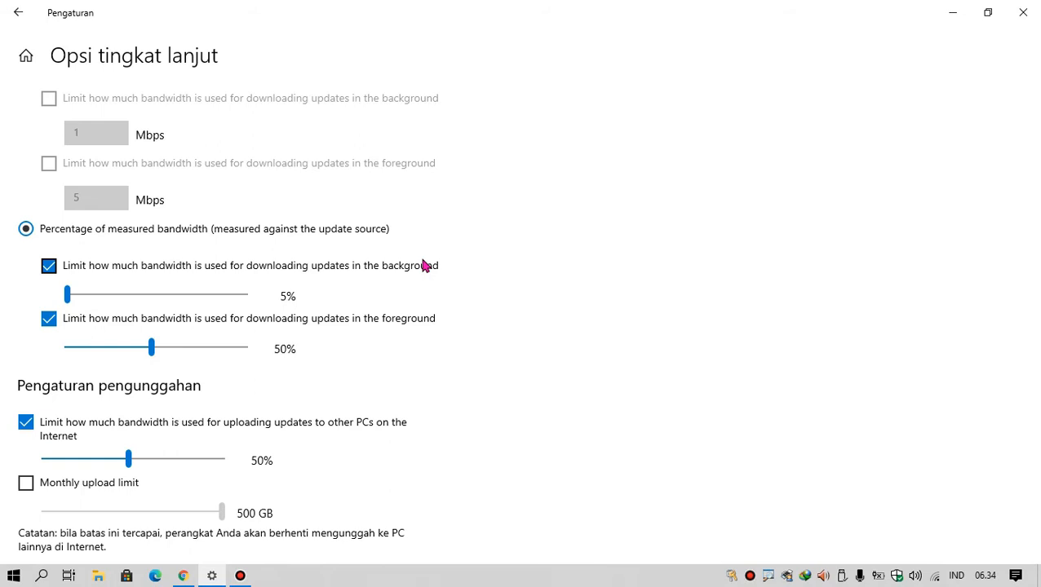
In the connected Wi-Fi network's properties, turn the metered connection setting on and back off.
{"action": "left_click", "coordinate": [16, 16]}
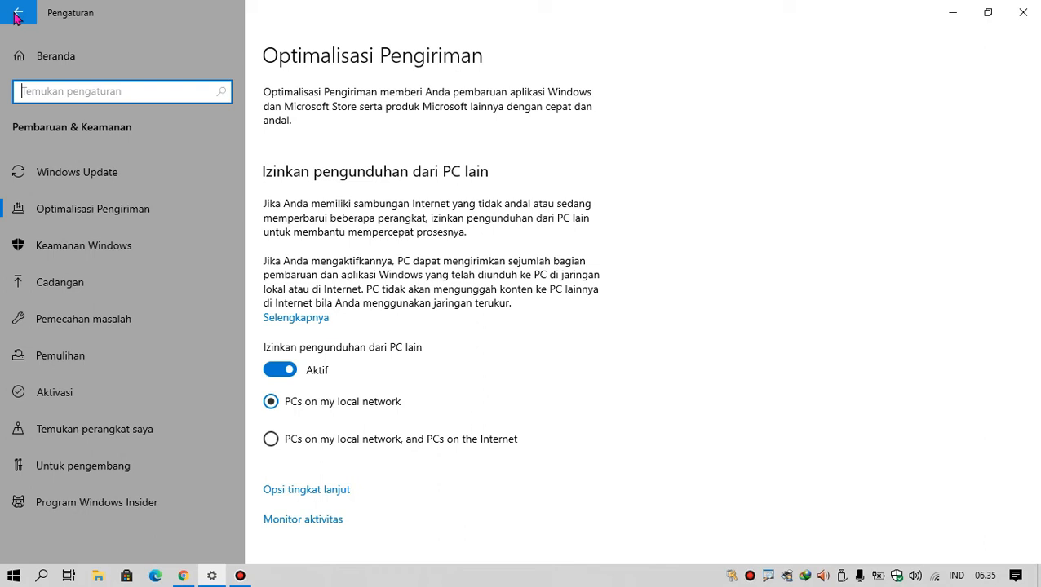
{"action": "left_click", "coordinate": [17, 14]}
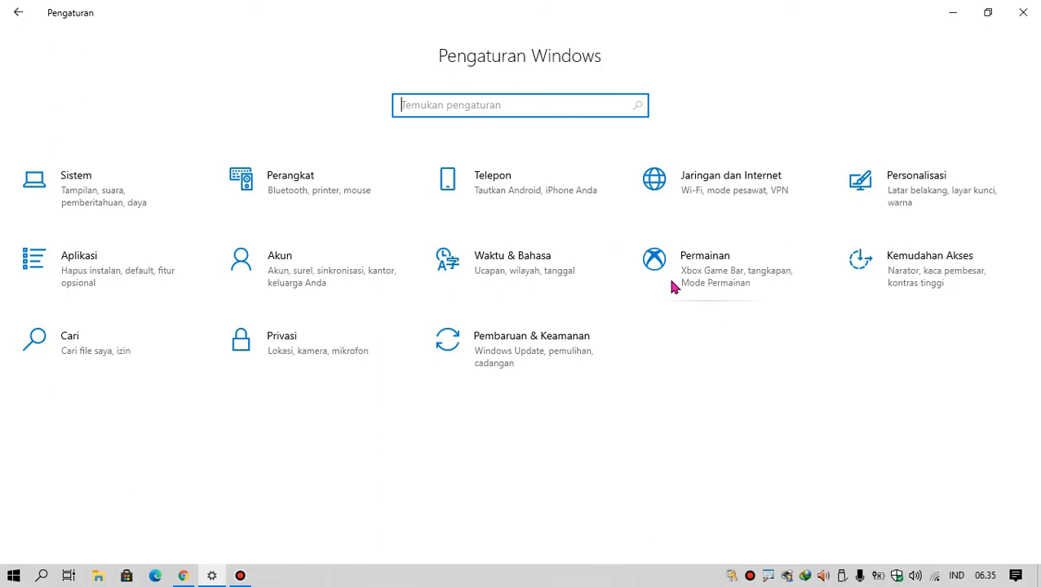
{"action": "left_click", "coordinate": [723, 191]}
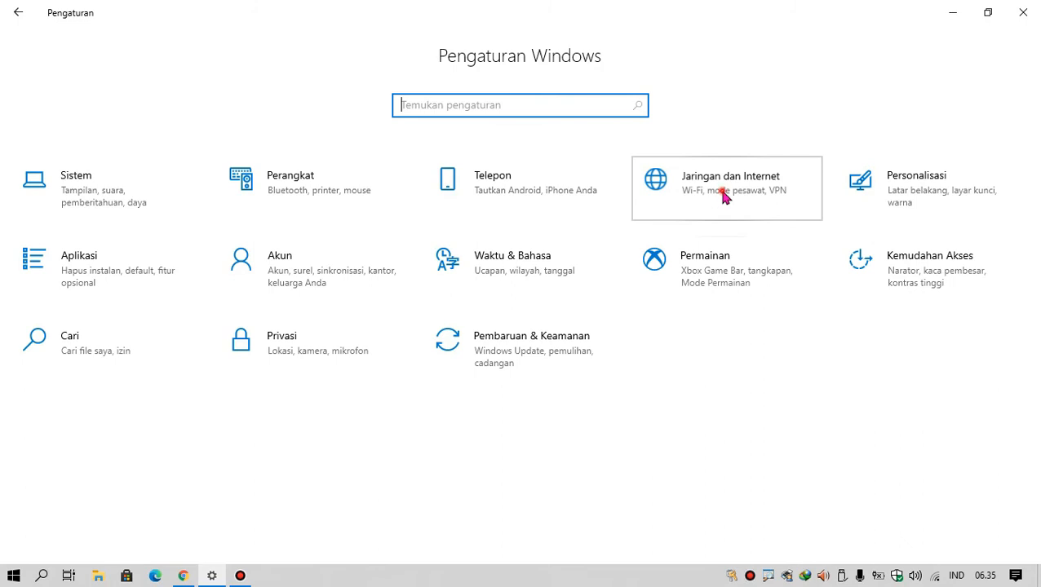
{"action": "left_click", "coordinate": [725, 196]}
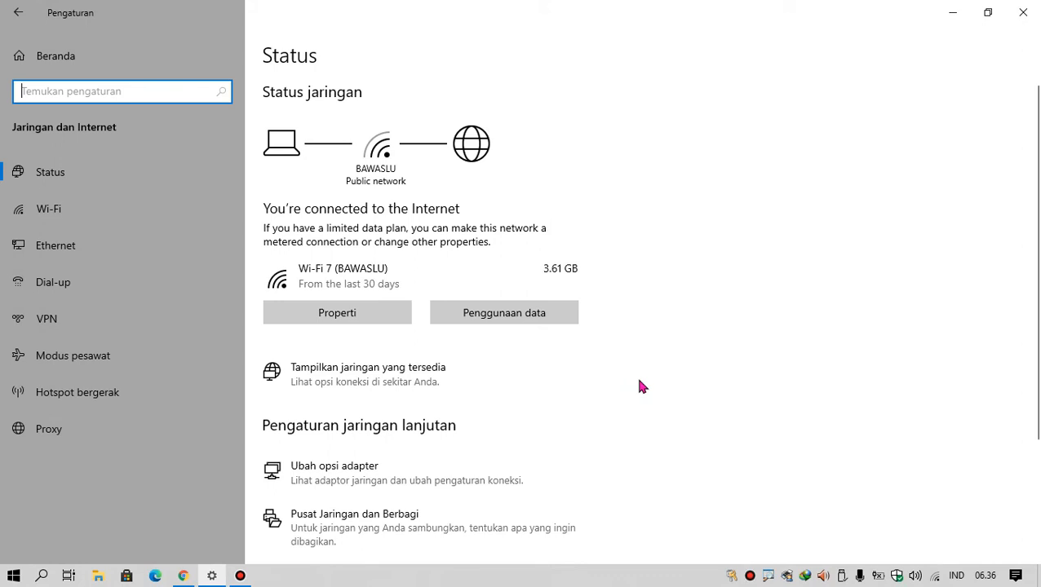
{"action": "left_click", "coordinate": [359, 320]}
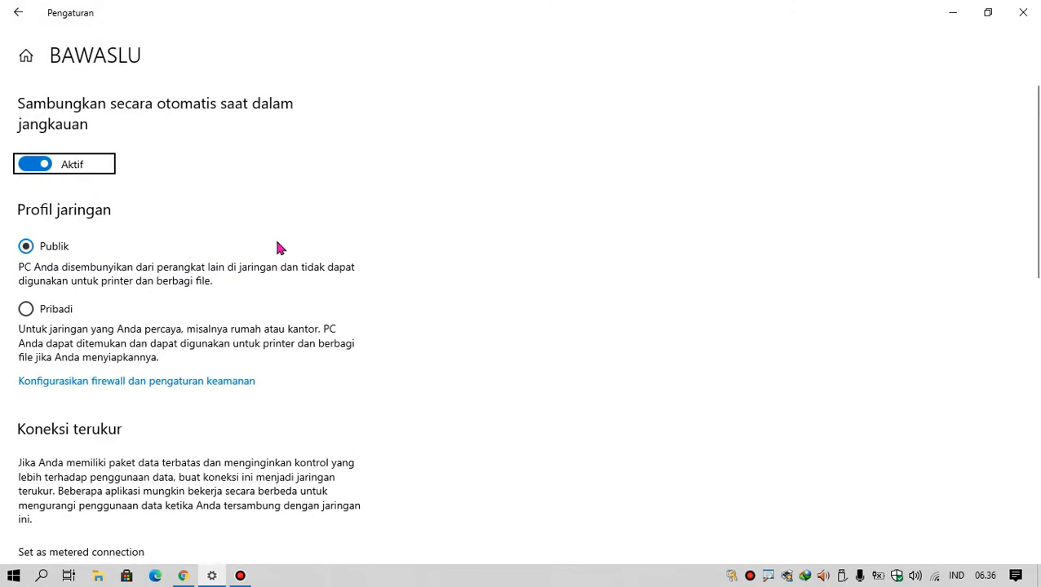
{"action": "scroll", "coordinate": [278, 247], "scroll_direction": "down", "scroll_amount": 3}
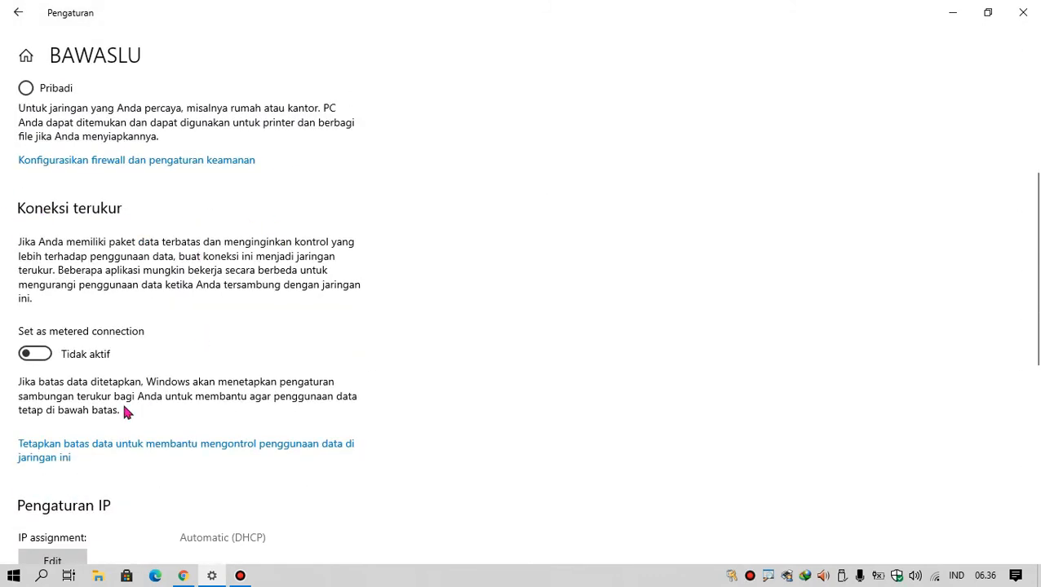
{"action": "left_click", "coordinate": [44, 359]}
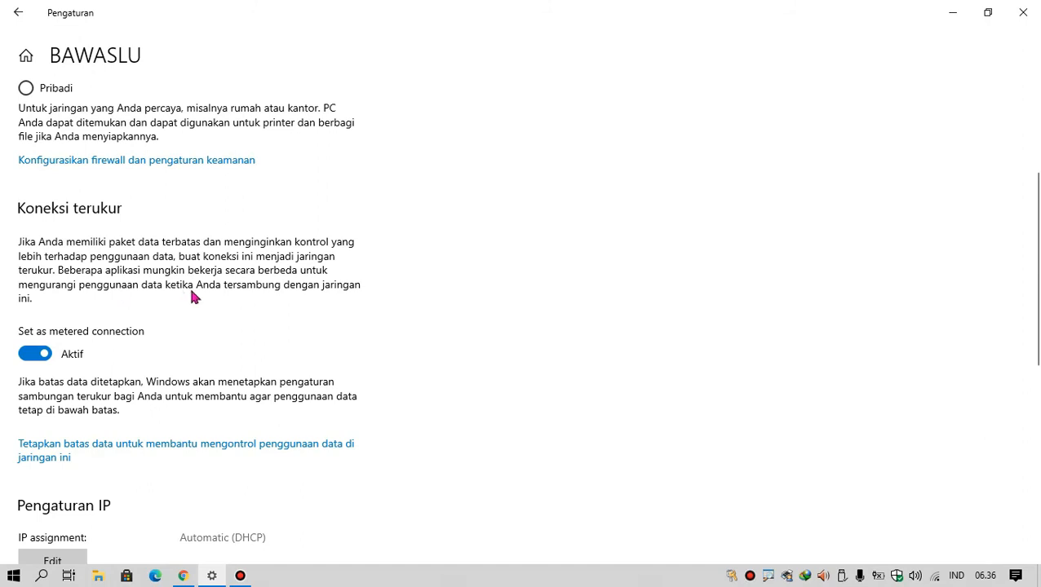
{"action": "left_click", "coordinate": [33, 356]}
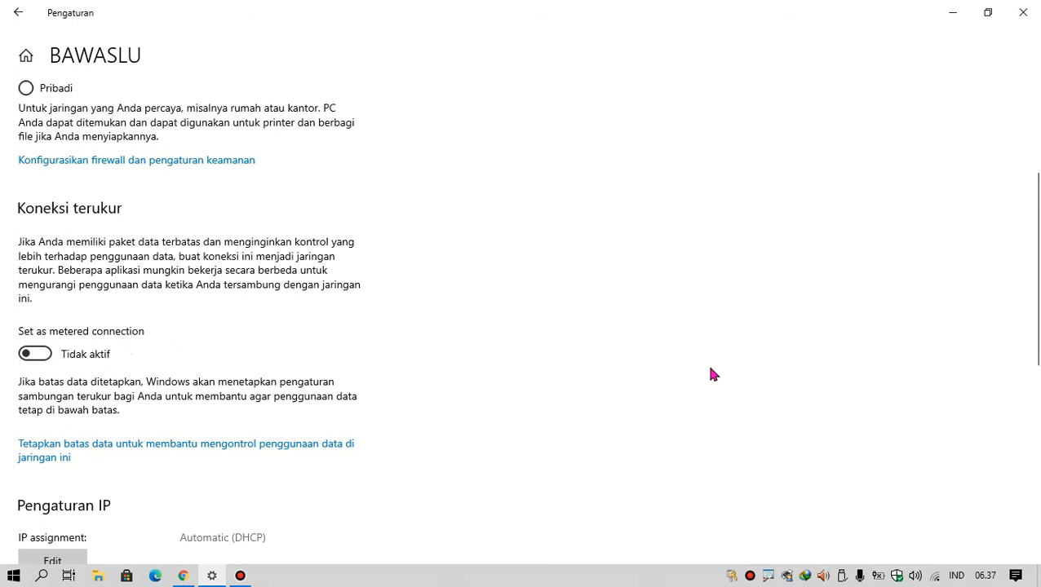
Return to Windows Update and check the download status of the cumulative update preview.
{"action": "left_click", "coordinate": [18, 12]}
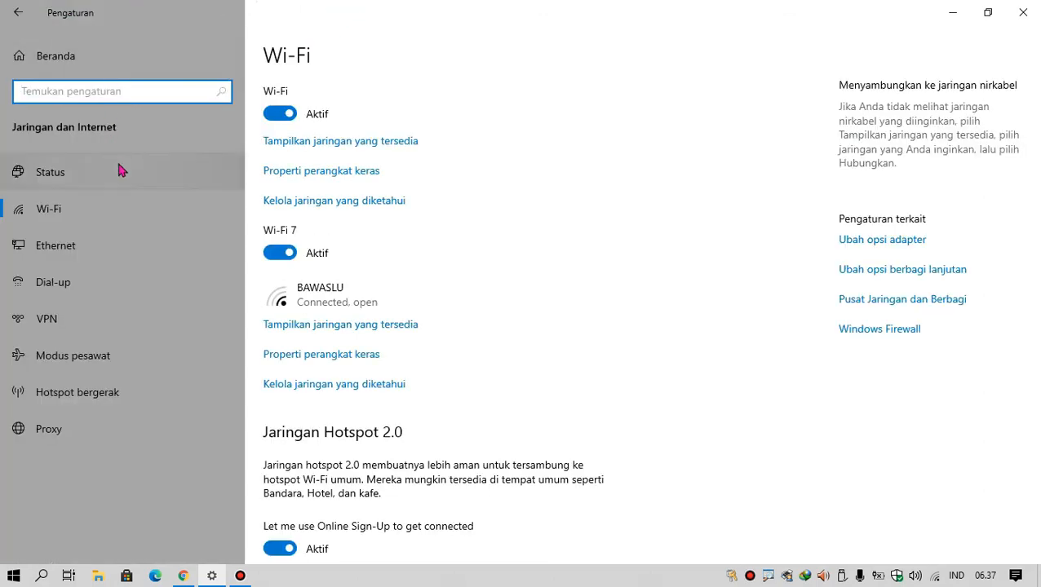
{"action": "left_click", "coordinate": [14, 11]}
{"action": "left_click", "coordinate": [50, 51]}
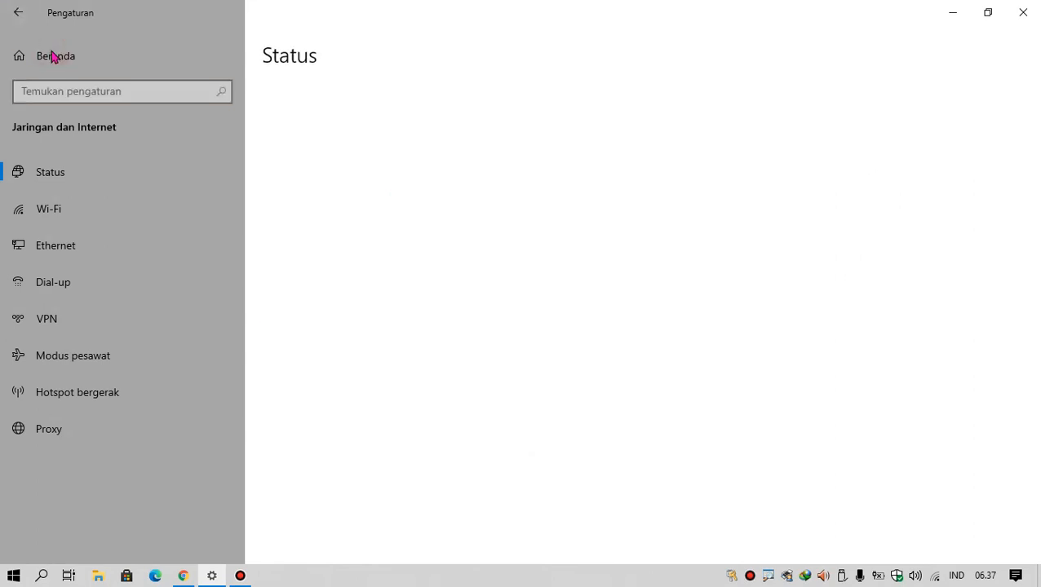
{"action": "left_click", "coordinate": [557, 360]}
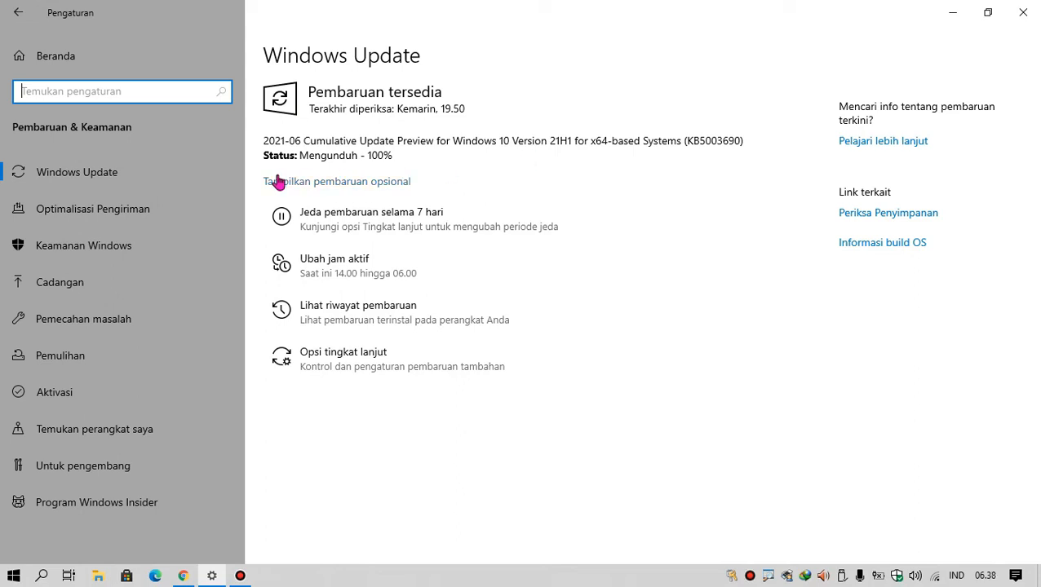
Allow Delivery Optimization downloads from PCs on the local network and PCs on the Internet.
{"action": "left_click", "coordinate": [166, 215]}
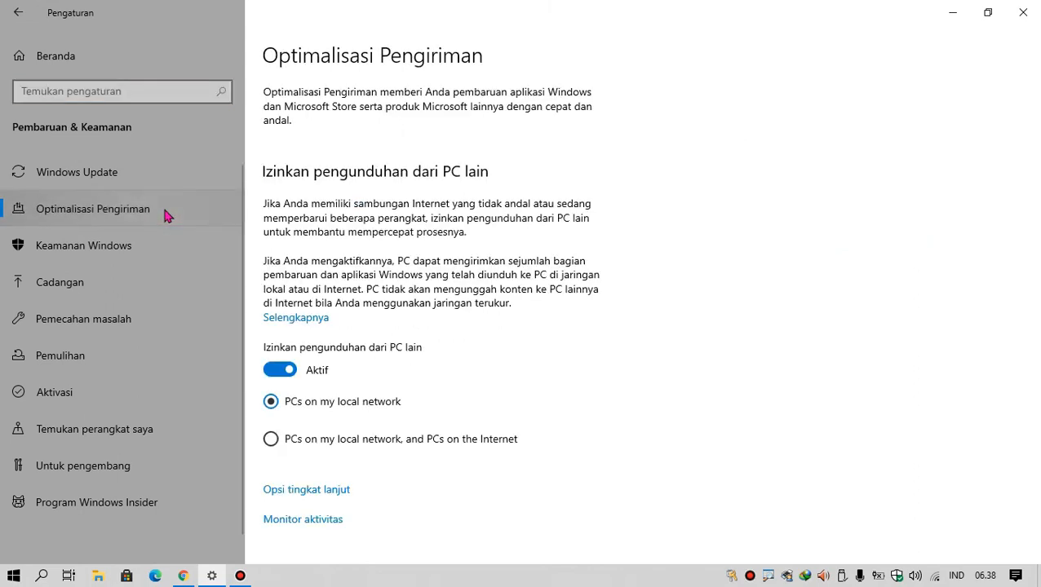
{"action": "left_click", "coordinate": [434, 446]}
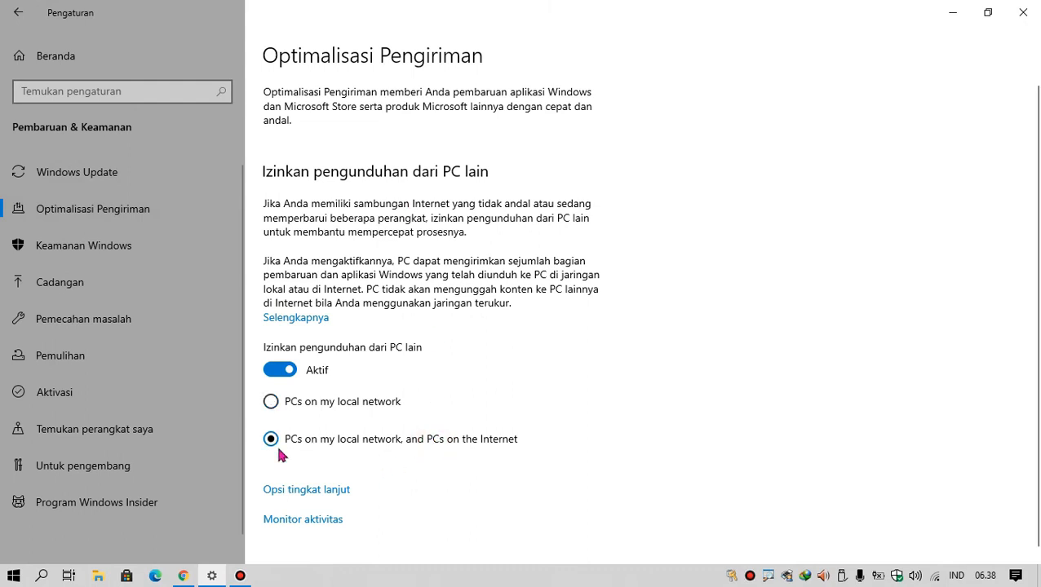
Raise the measured bandwidth limits for downloading updates to 100% in the background and 80% in the foreground.
{"action": "left_click", "coordinate": [315, 493]}
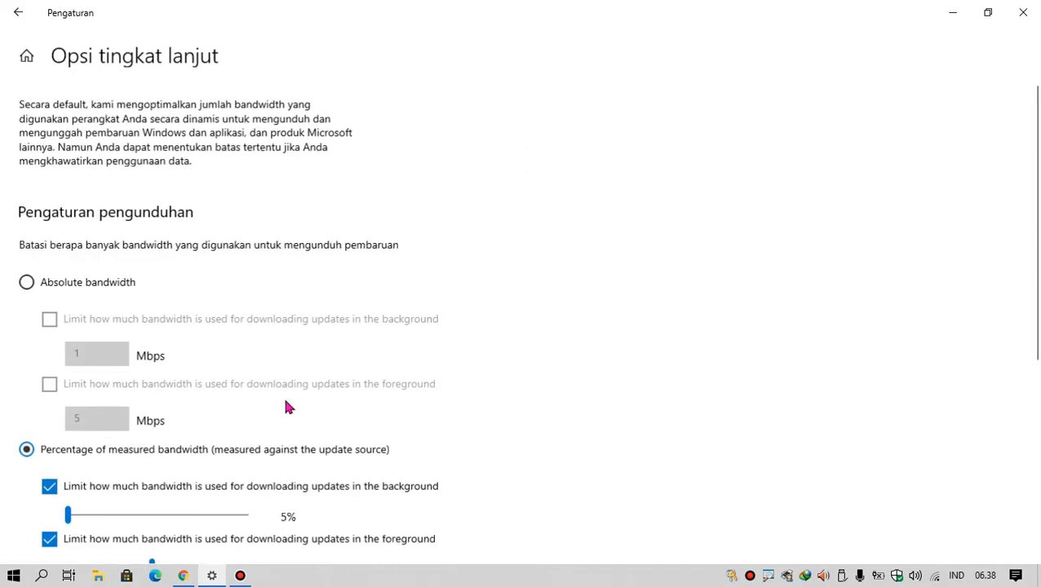
{"action": "scroll", "coordinate": [230, 315], "scroll_direction": "down", "scroll_amount": 3}
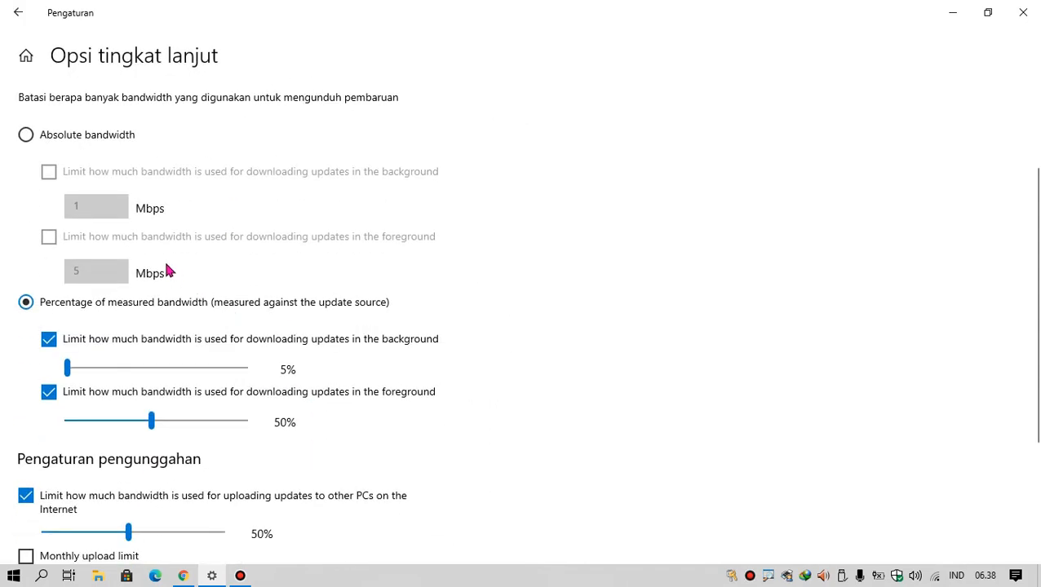
{"action": "scroll", "coordinate": [167, 269], "scroll_direction": "down", "scroll_amount": 2}
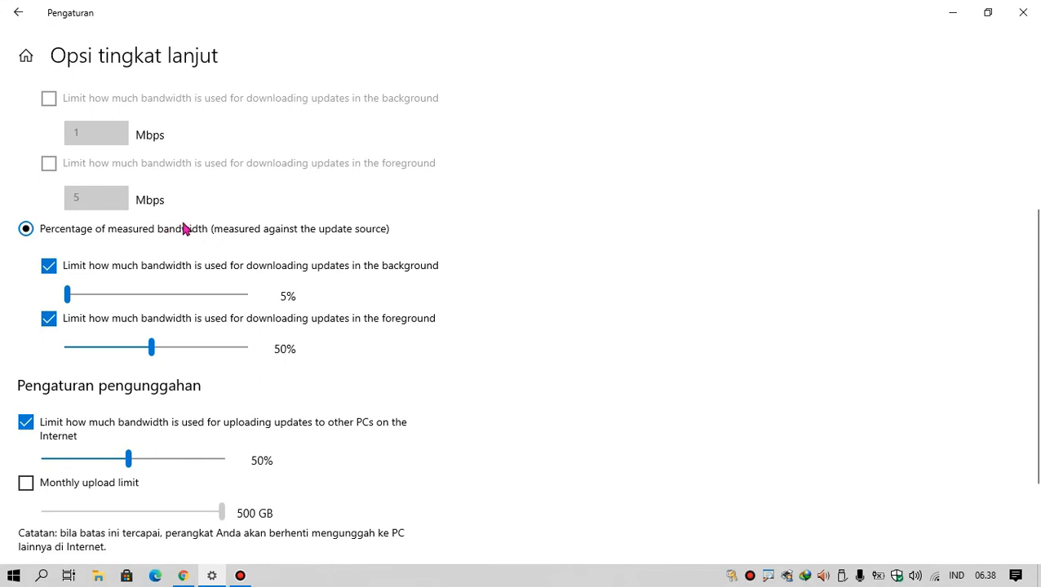
{"action": "left_click_drag", "start_coordinate": [69, 298], "coordinate": [302, 298]}
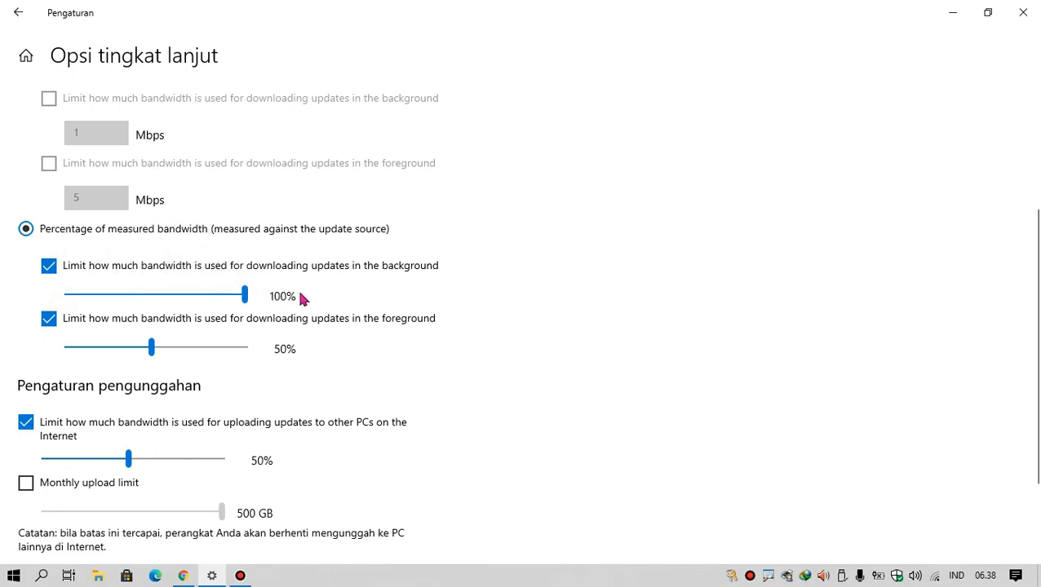
{"action": "left_click_drag", "start_coordinate": [151, 351], "coordinate": [207, 347]}
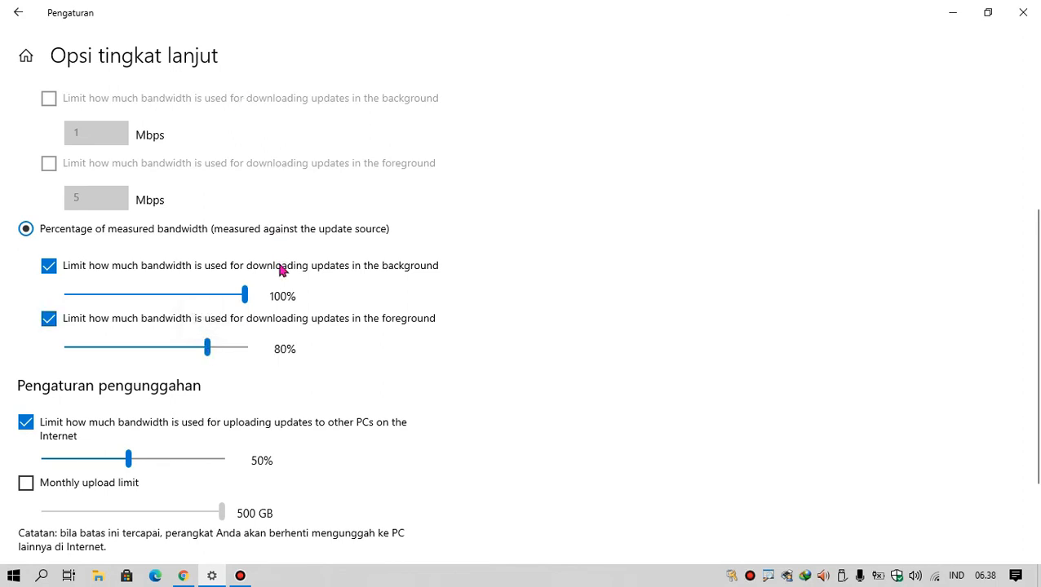
{"action": "scroll", "coordinate": [282, 269], "scroll_direction": "down", "scroll_amount": 2}
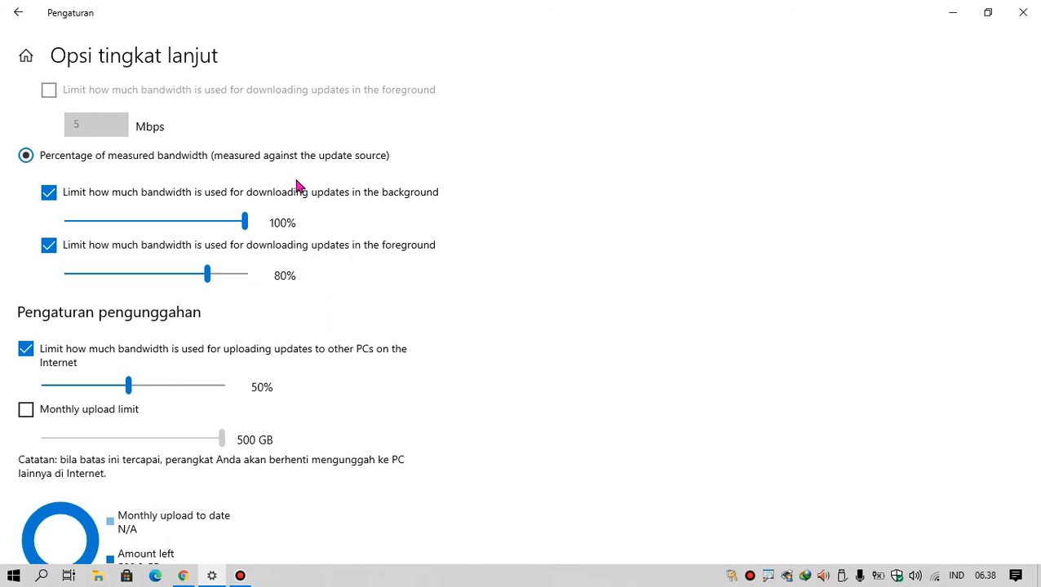
{"action": "scroll", "coordinate": [296, 186], "scroll_direction": "up", "scroll_amount": 1}
{"action": "scroll", "coordinate": [297, 186], "scroll_direction": "up", "scroll_amount": 3}
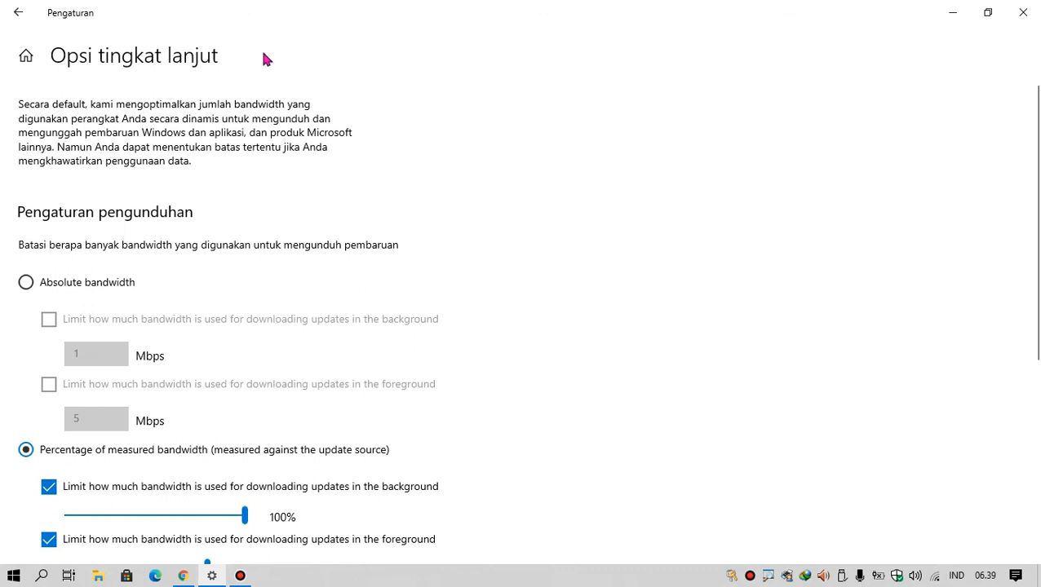
{"action": "left_click", "coordinate": [20, 13]}
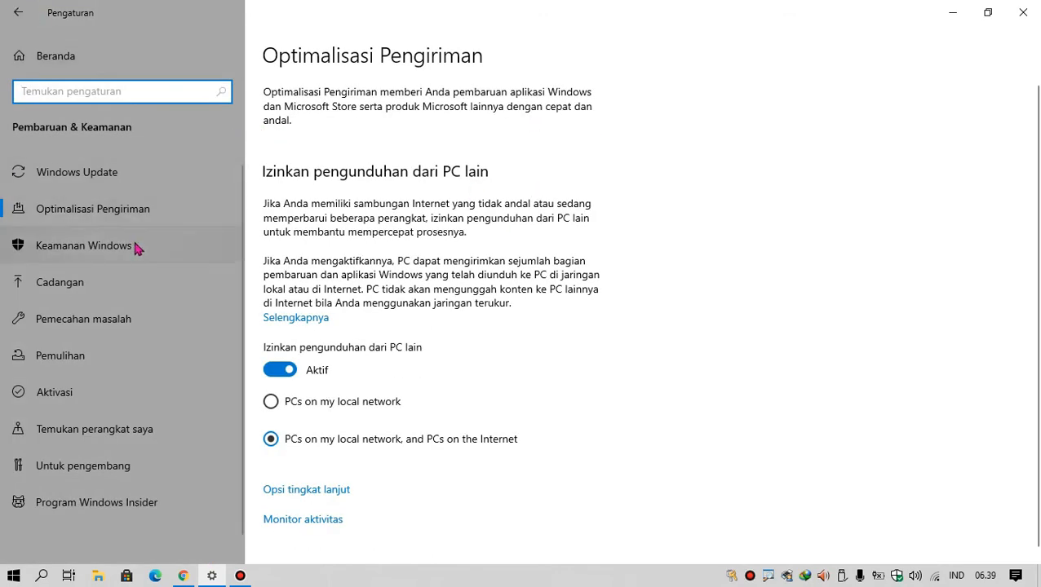
Return to Windows Update and review the update, restart notification and pause settings in its advanced options.
{"action": "left_click", "coordinate": [127, 179]}
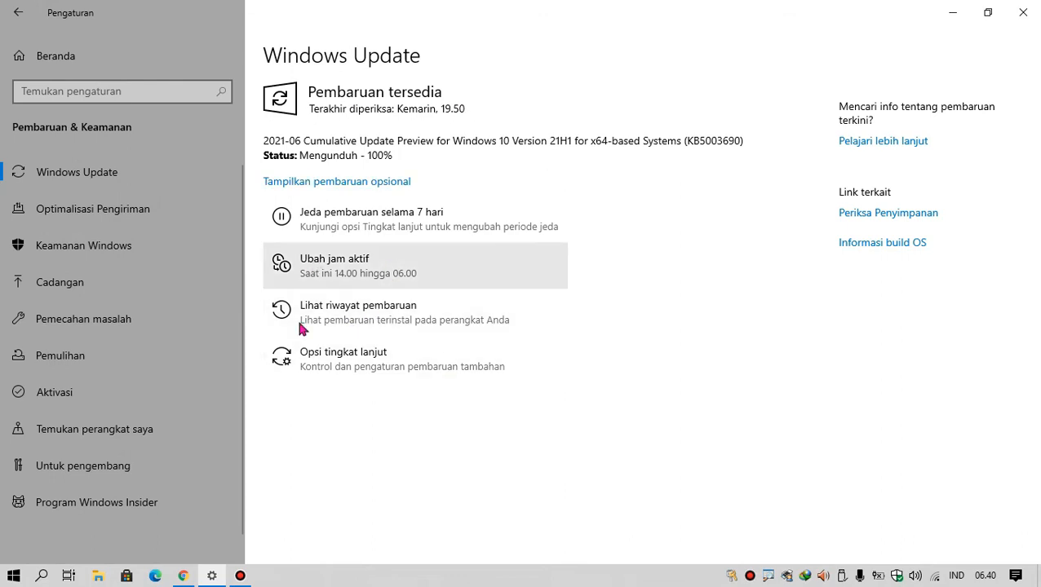
{"action": "left_click", "coordinate": [352, 364]}
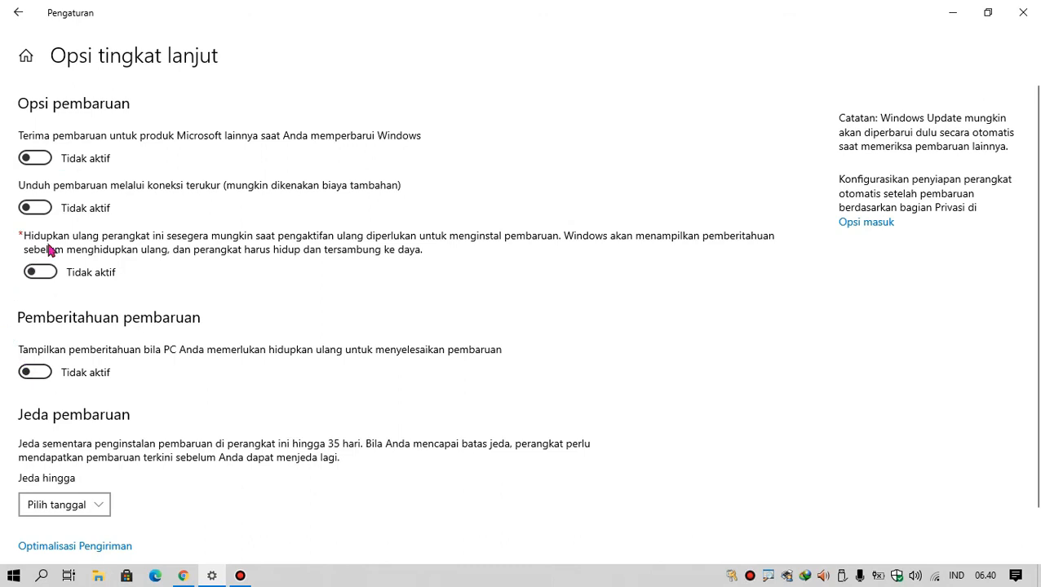
{"action": "scroll", "coordinate": [49, 250], "scroll_direction": "down", "scroll_amount": 1}
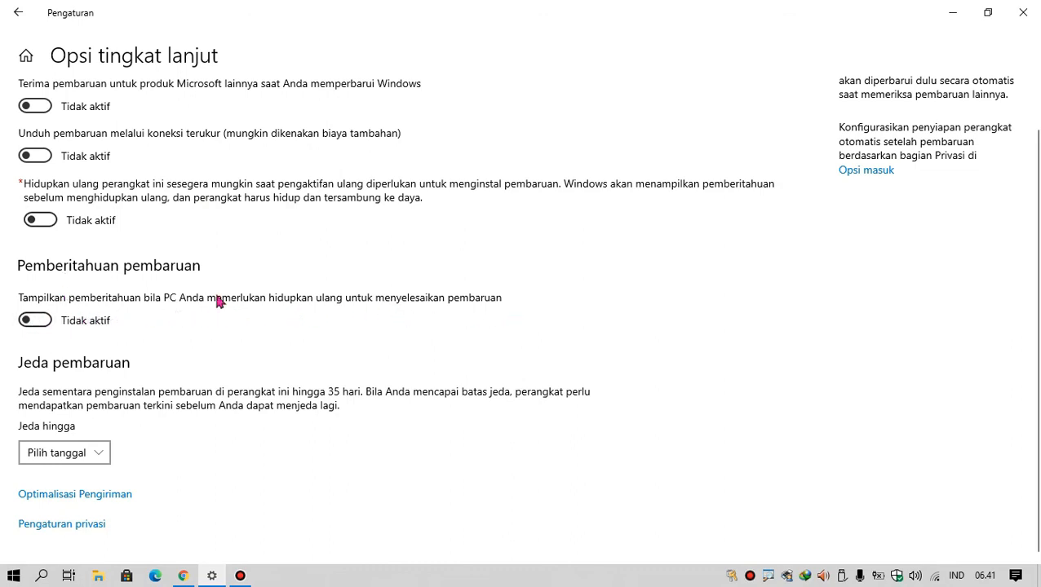
{"action": "scroll", "coordinate": [265, 285], "scroll_direction": "up", "scroll_amount": 1}
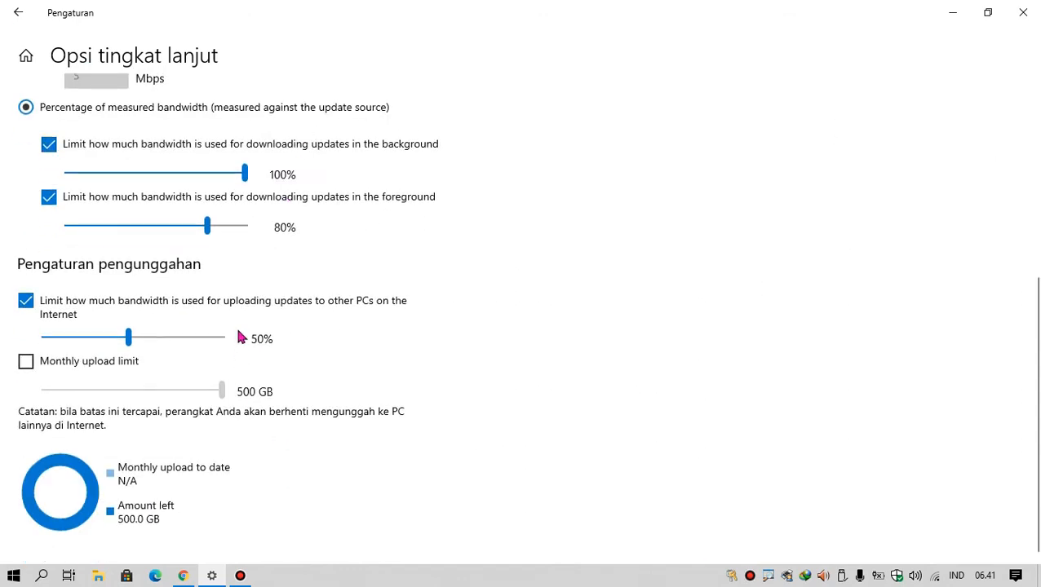
Review the download and upload bandwidth limits in Delivery Optimization's advanced options and return to its main page.
{"action": "scroll", "coordinate": [241, 337], "scroll_direction": "up", "scroll_amount": 2}
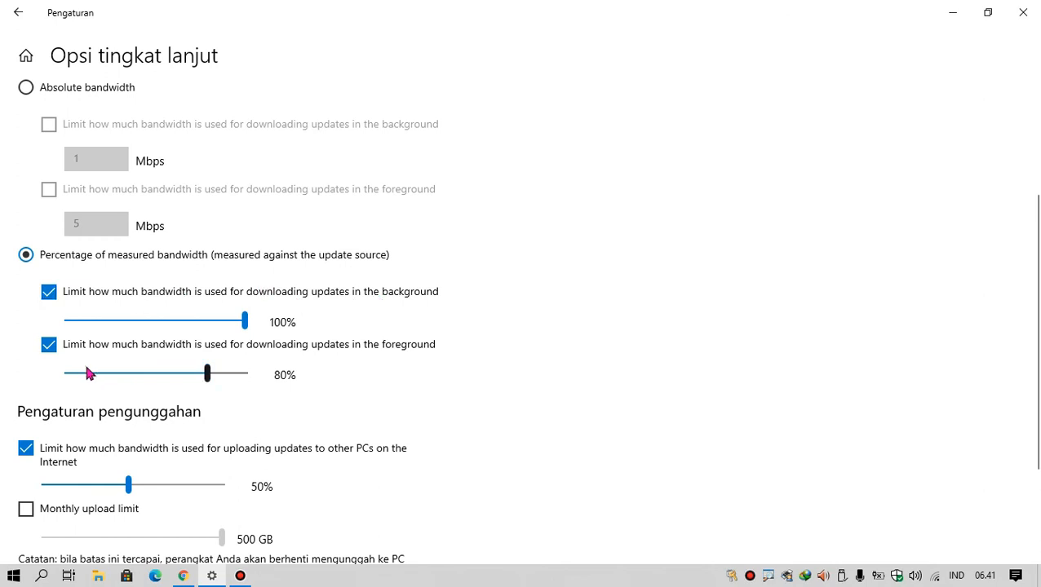
{"action": "scroll", "coordinate": [339, 343], "scroll_direction": "down", "scroll_amount": 3}
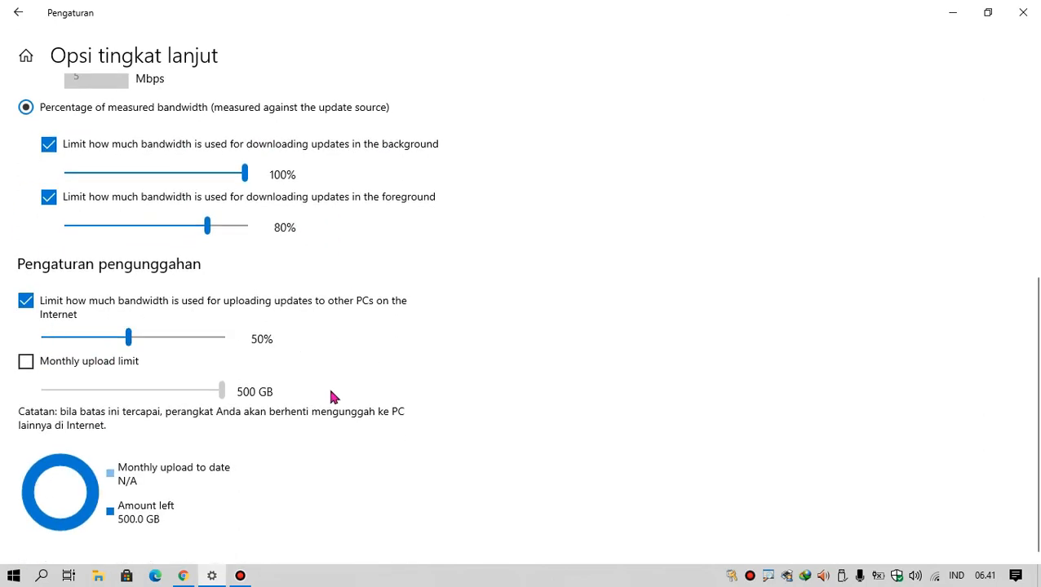
{"action": "left_click", "coordinate": [128, 337]}
{"action": "left_click", "coordinate": [129, 338]}
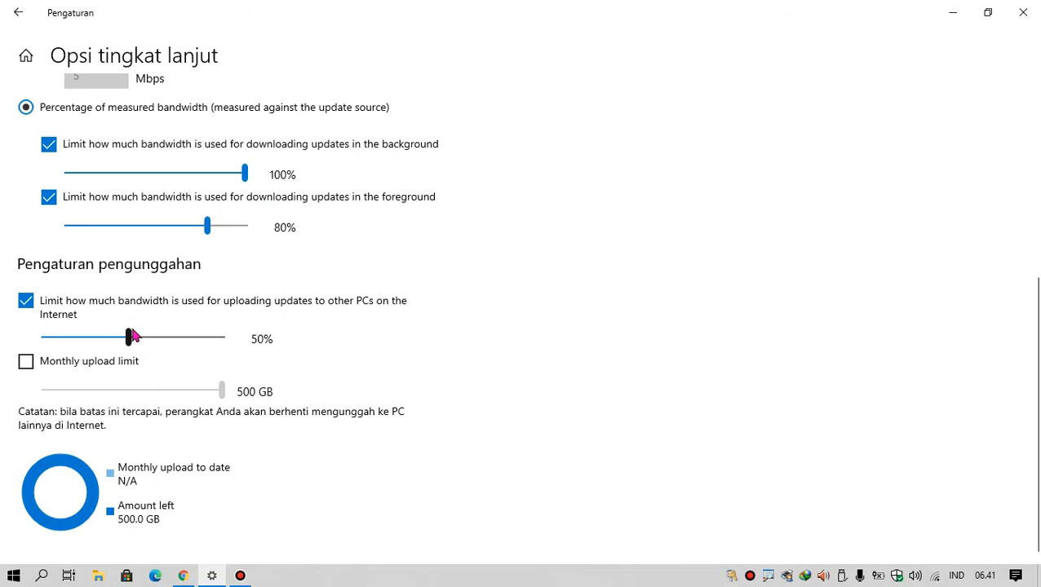
{"action": "scroll", "coordinate": [133, 336], "scroll_direction": "up", "scroll_amount": 4}
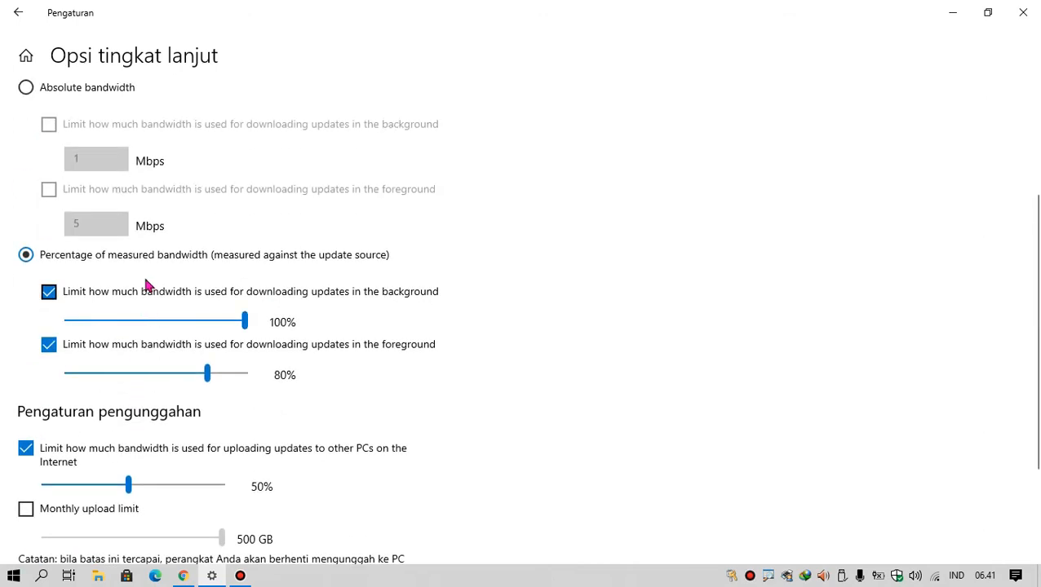
{"action": "scroll", "coordinate": [211, 220], "scroll_direction": "down", "scroll_amount": 2}
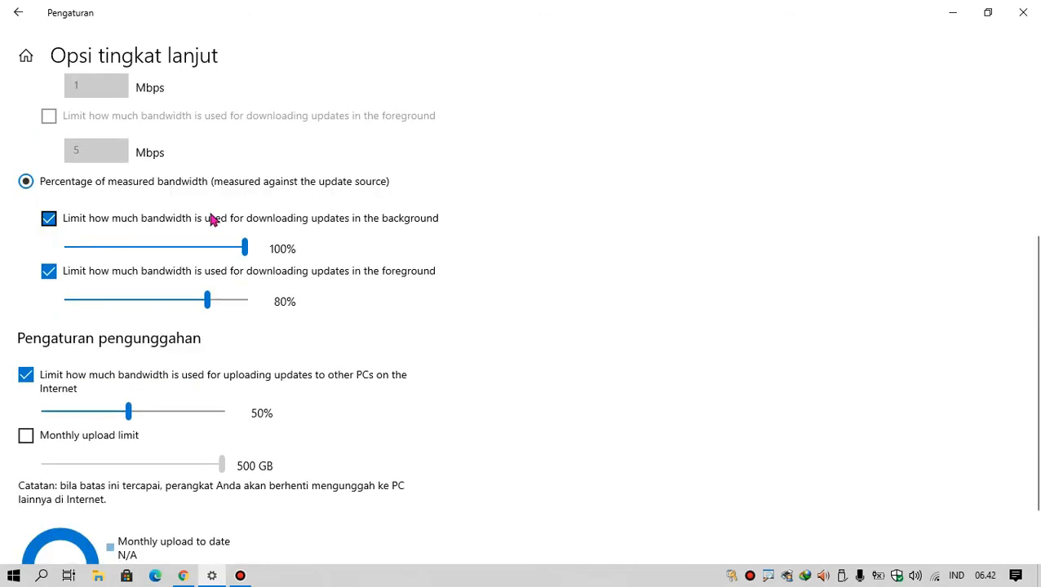
{"action": "scroll", "coordinate": [216, 266], "scroll_direction": "down", "scroll_amount": 2}
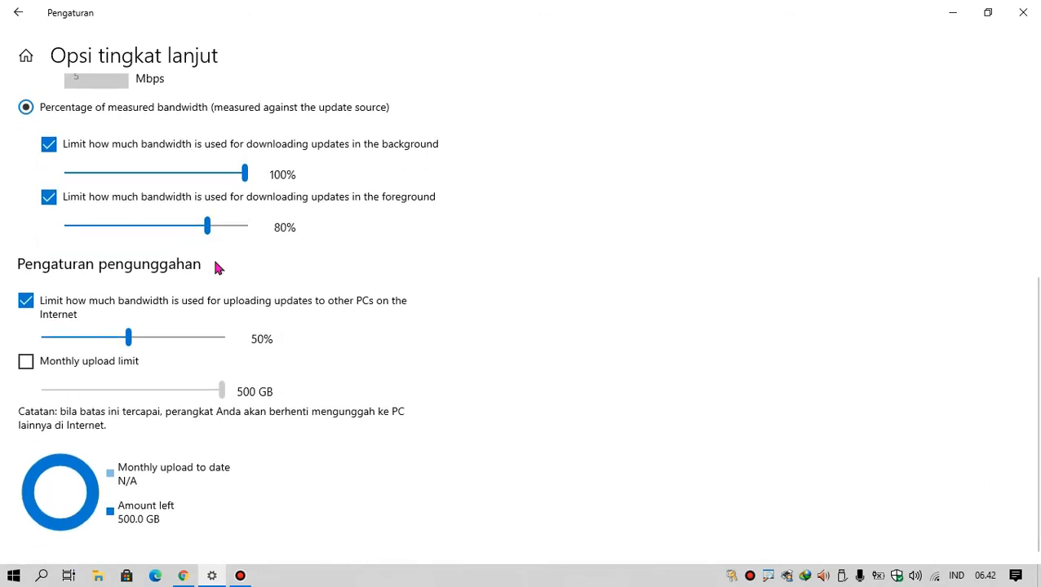
{"action": "scroll", "coordinate": [218, 267], "scroll_direction": "up", "scroll_amount": 2}
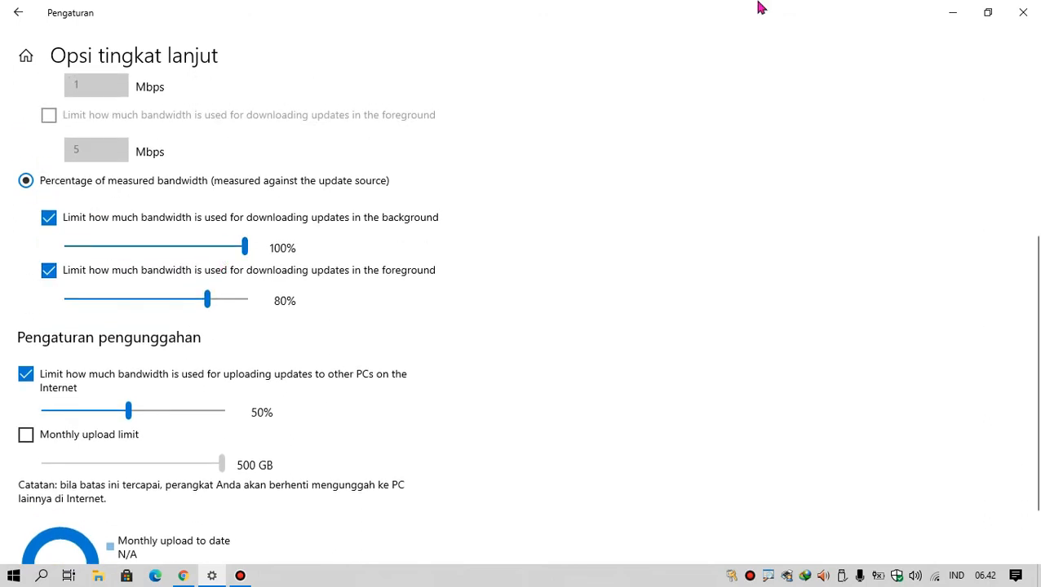
{"action": "left_click", "coordinate": [19, 13]}
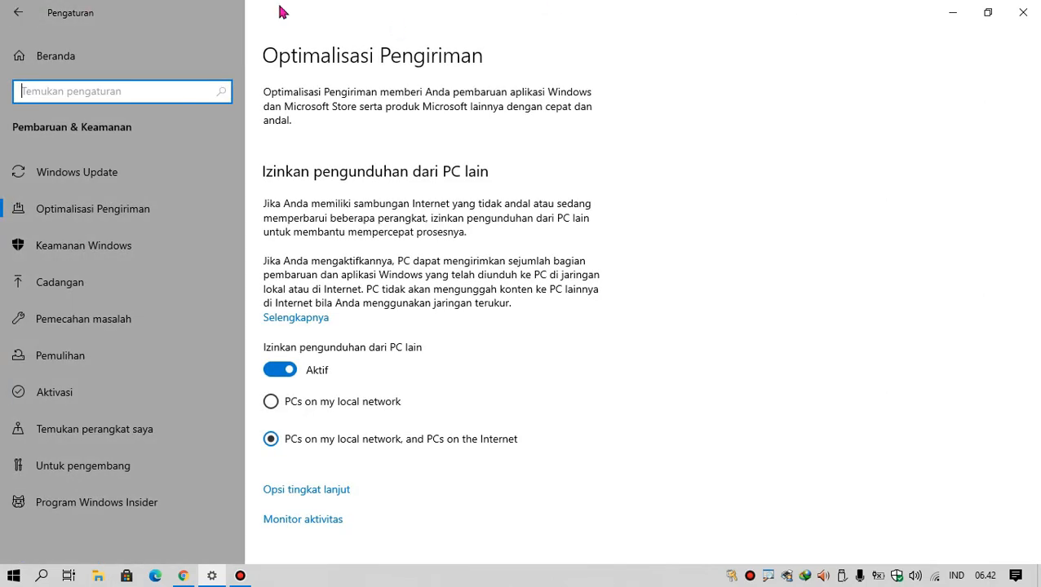